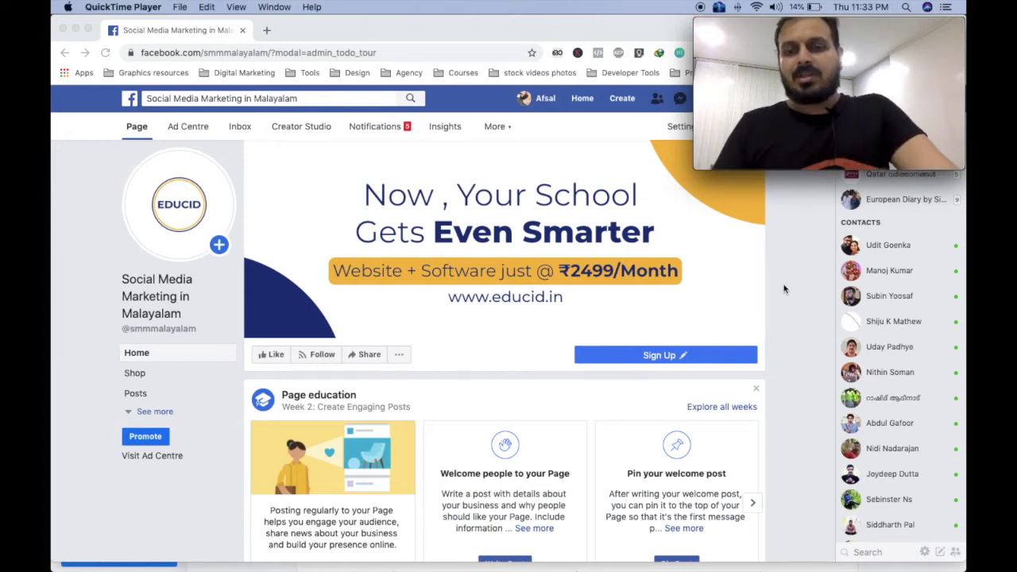
Look through the Page's feed and invite list, then go to the Page's Inbox.
scroll(791, 282, down, 6)
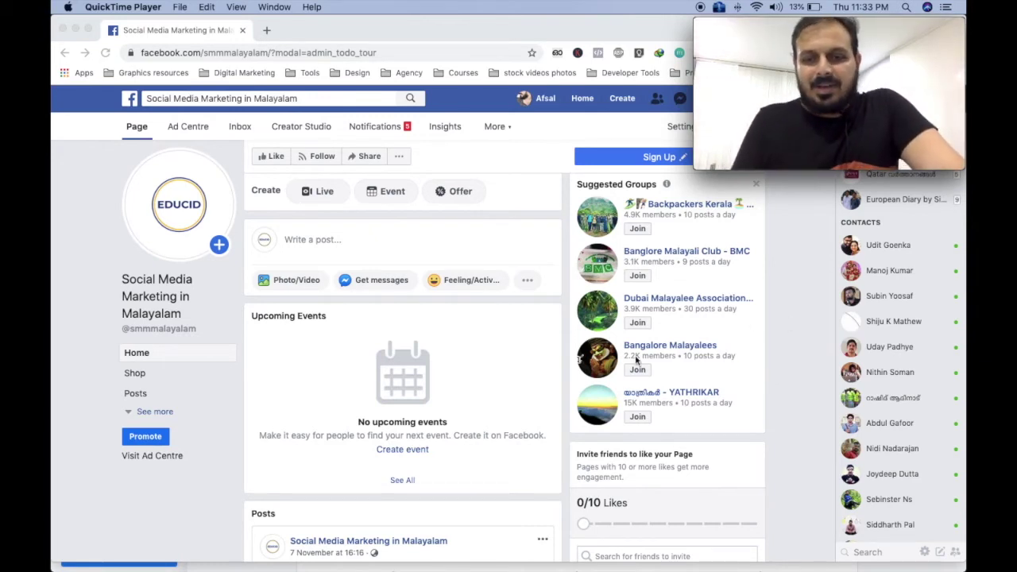
scroll(635, 358, down, 5)
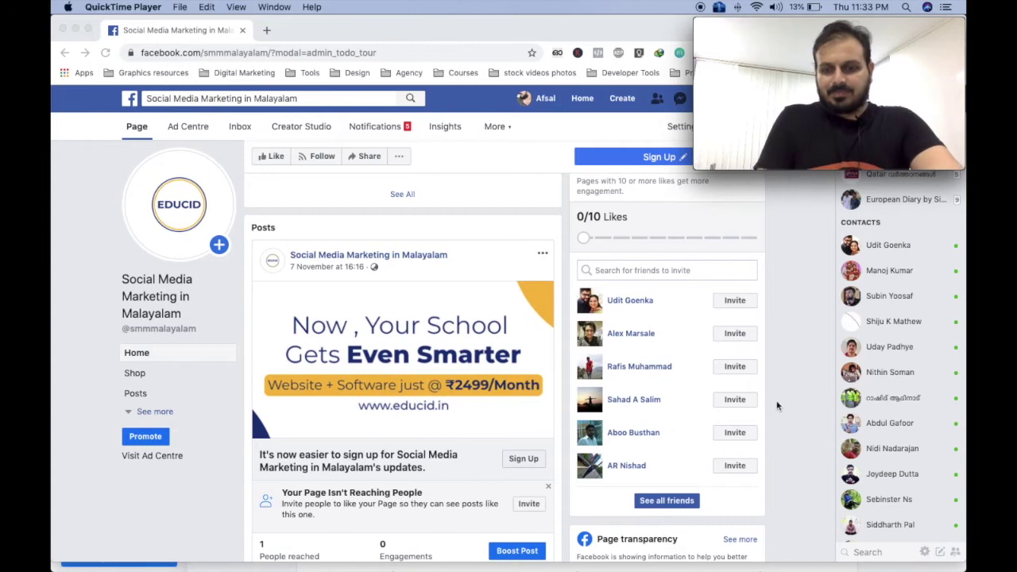
scroll(633, 391, down, 5)
scroll(632, 391, up, 10)
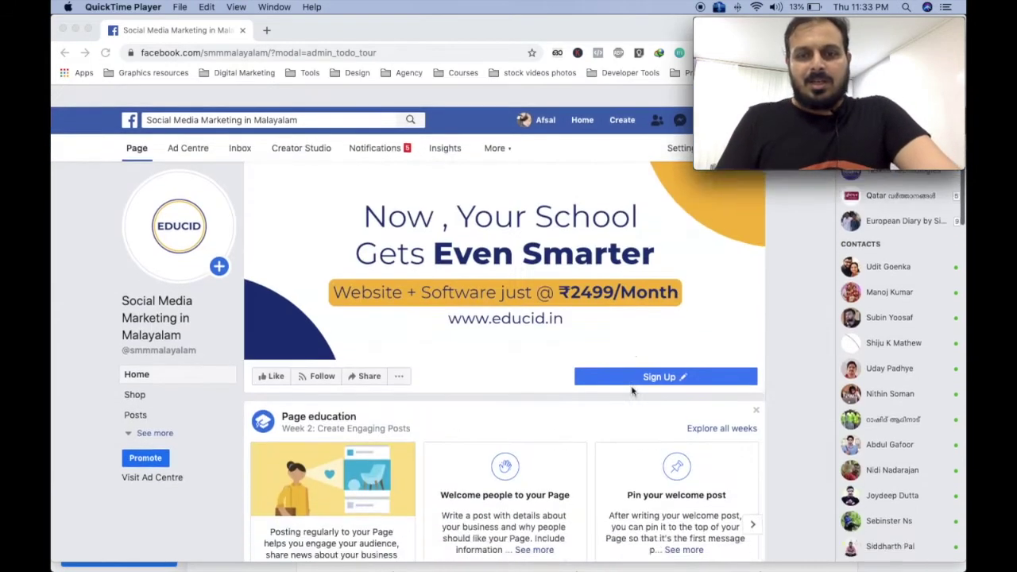
click(241, 127)
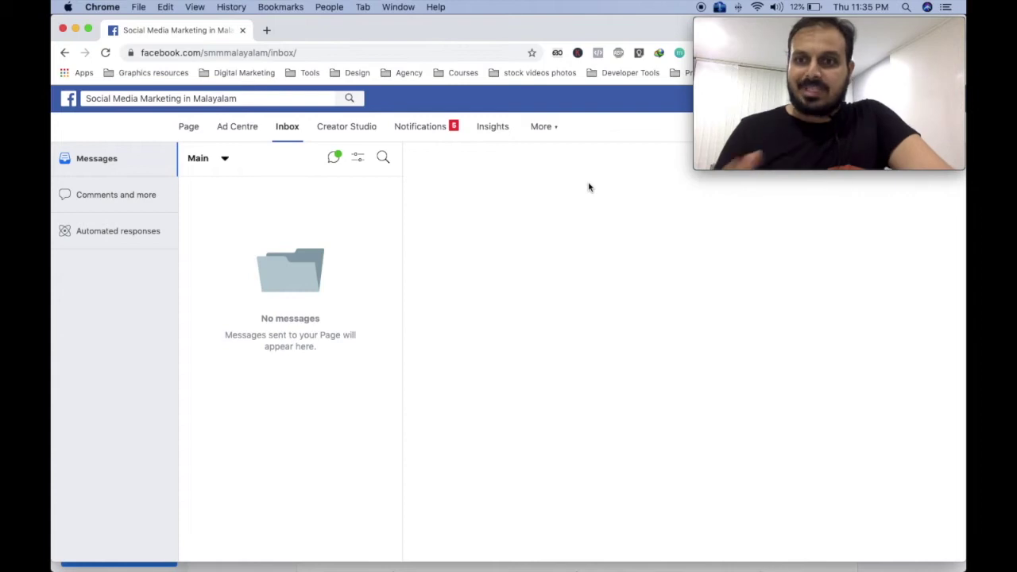
Spread out all open windows with Mission Control to switch apps.
key(ctrl+Up)
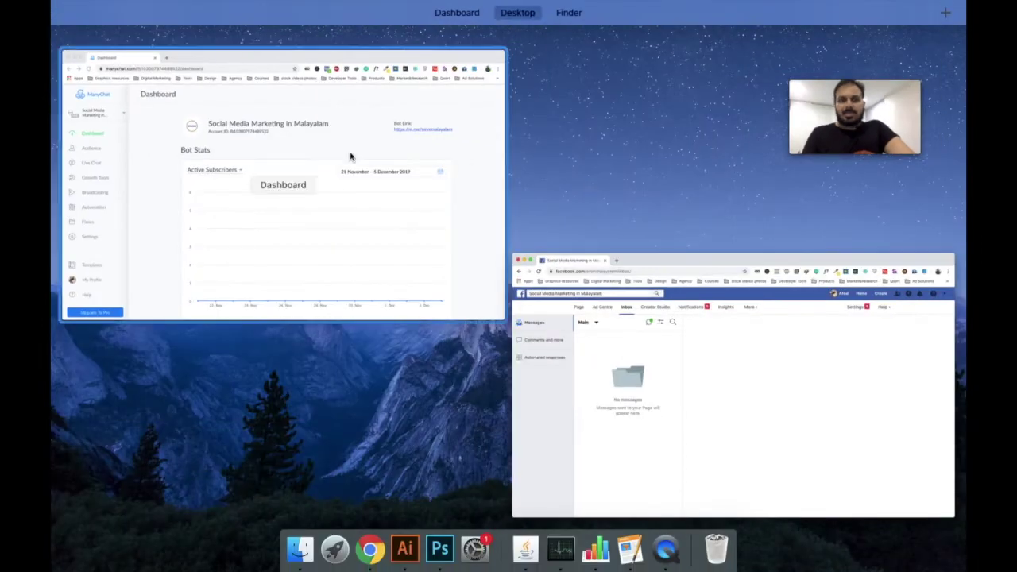
Bring up the ManyChat dashboard, review the Bot Stats chart, and go to Automation.
click(329, 152)
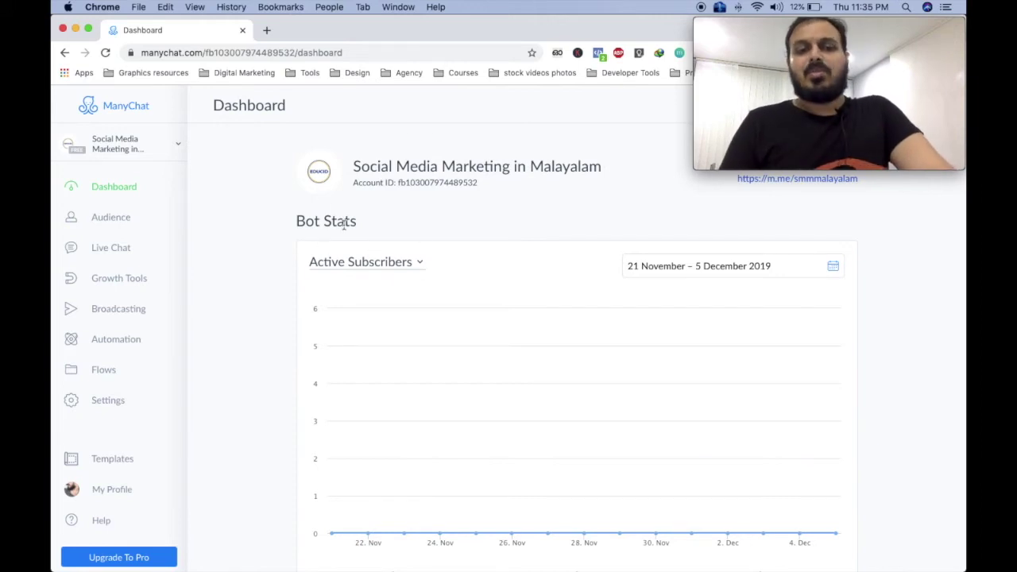
scroll(374, 277, down, 3)
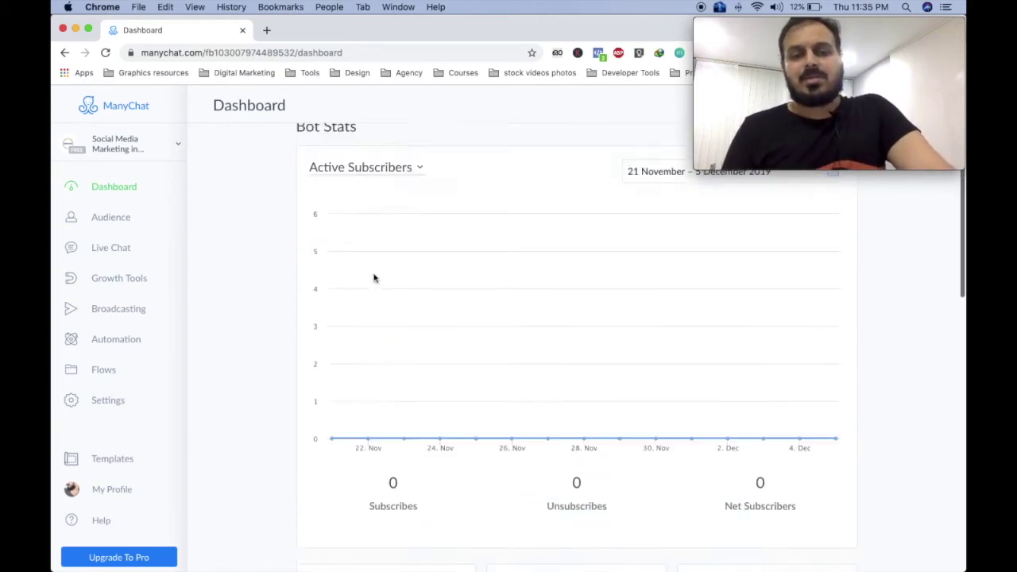
scroll(374, 278, up, 3)
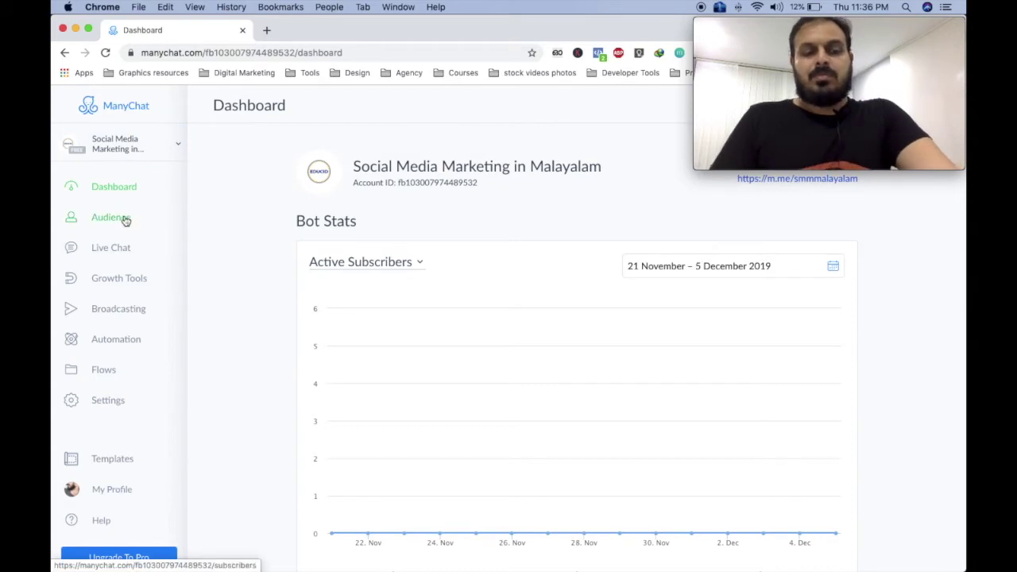
click(116, 344)
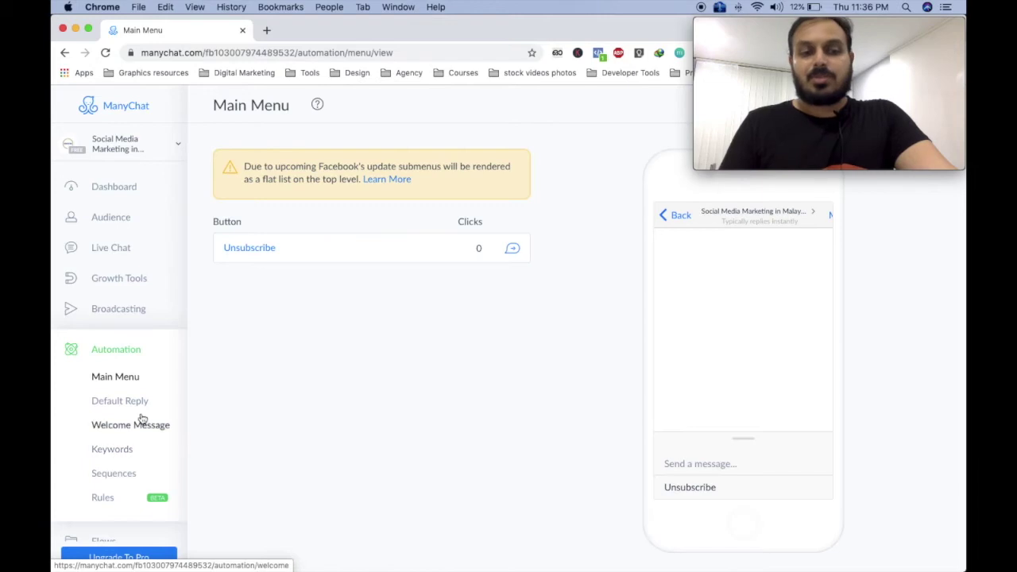
Open the Welcome Message editor and start its empty text with 'Hey'.
scroll(141, 419, down, 3)
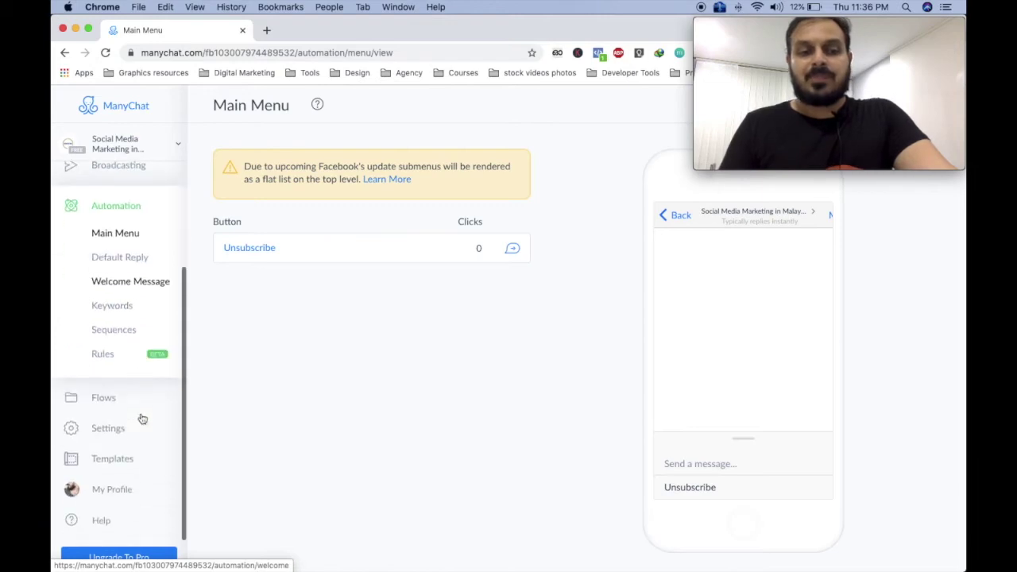
click(153, 284)
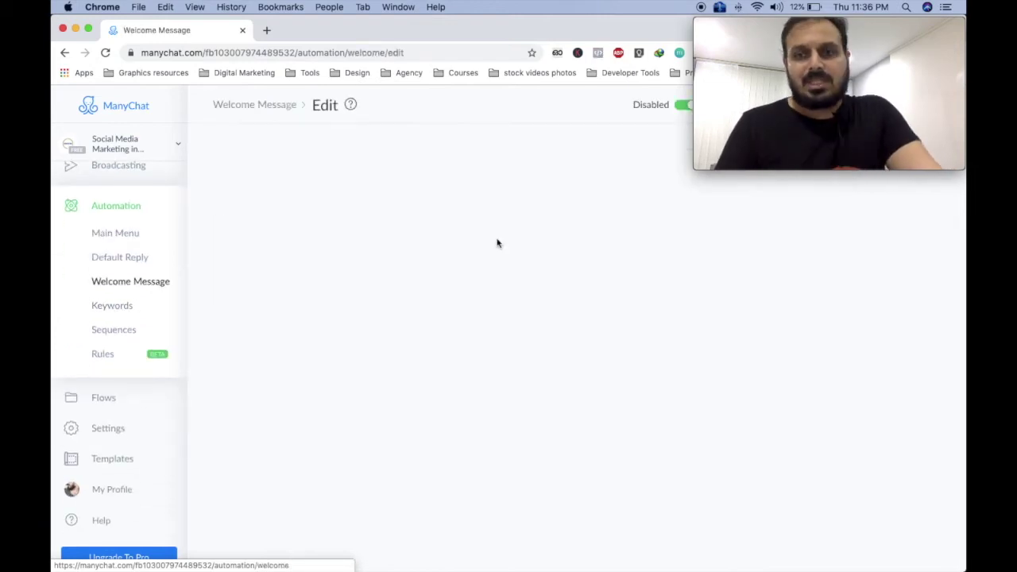
mouse_move(499, 257)
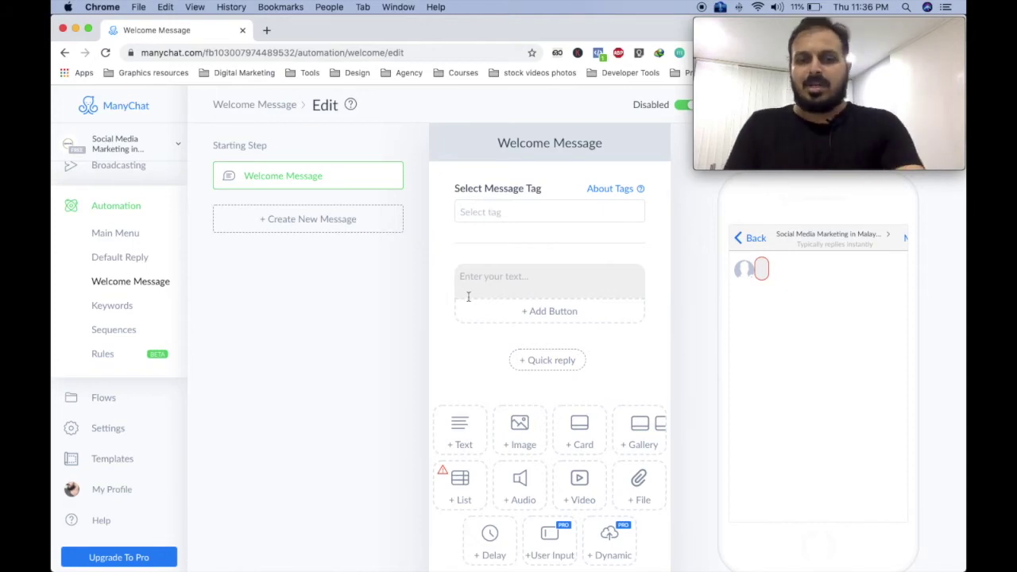
click(504, 276)
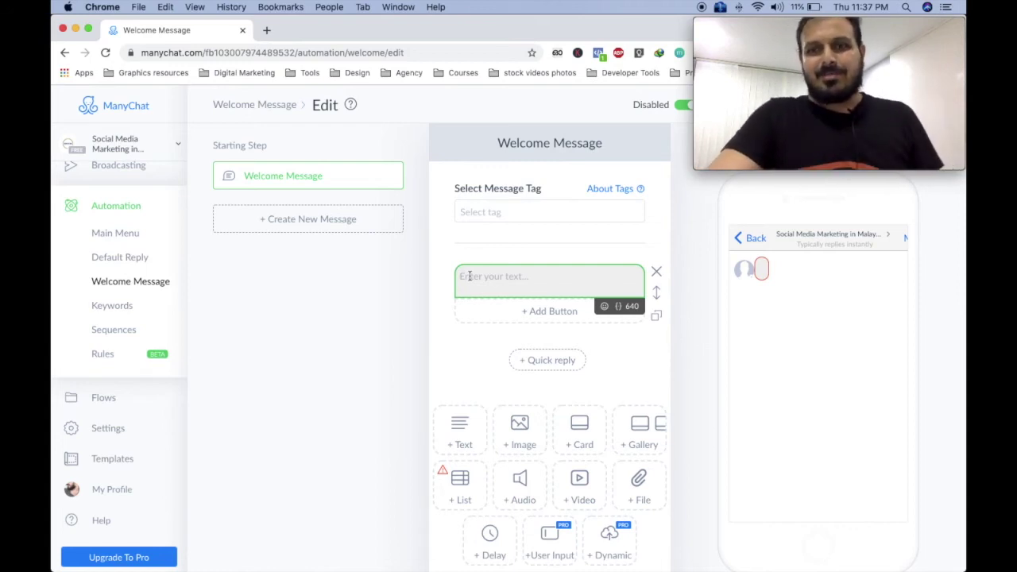
text(Hey)
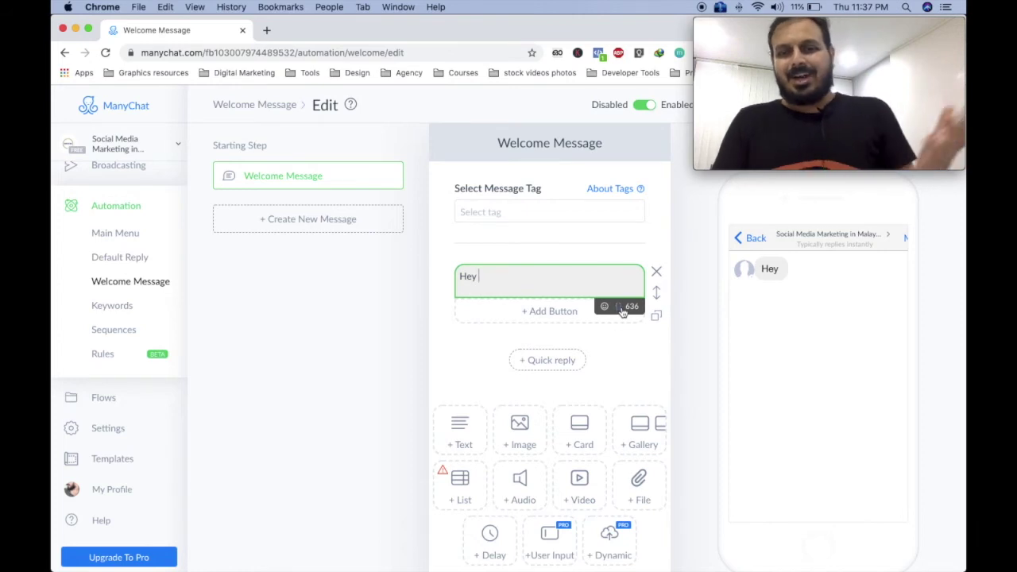
Insert the First Name field after 'Hey' and end with ', How may I Assist you ?'.
click(621, 308)
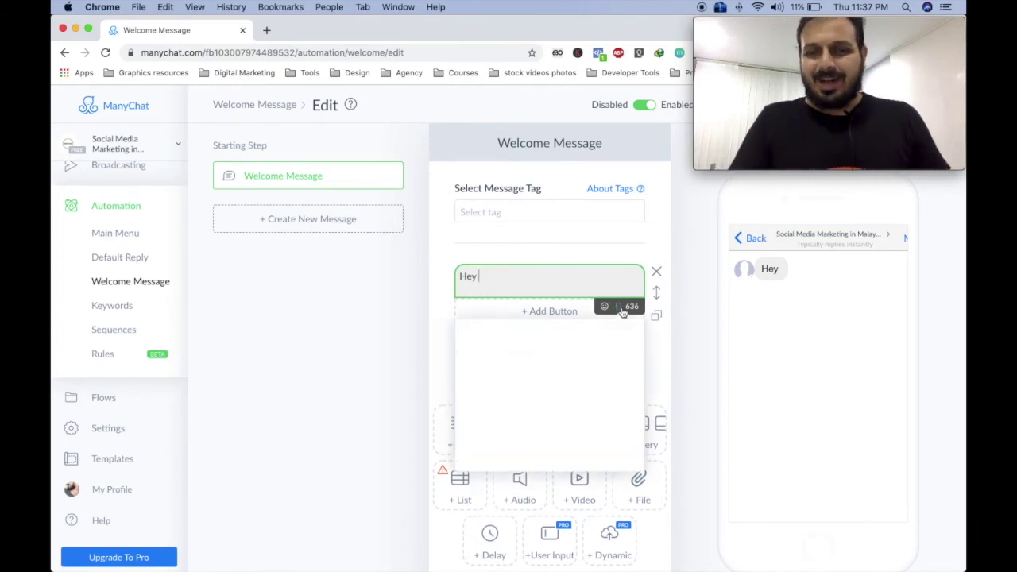
click(513, 366)
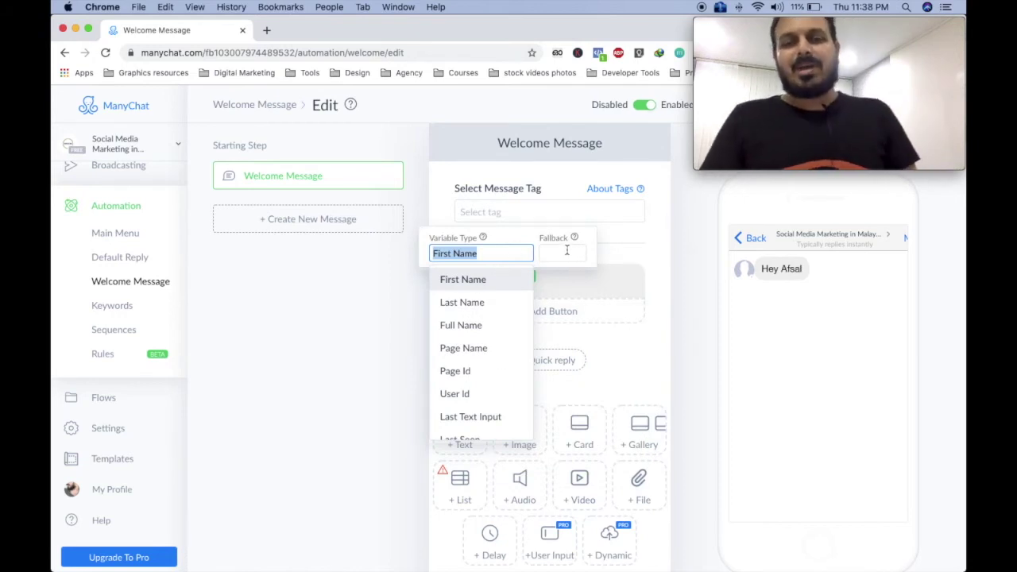
click(614, 252)
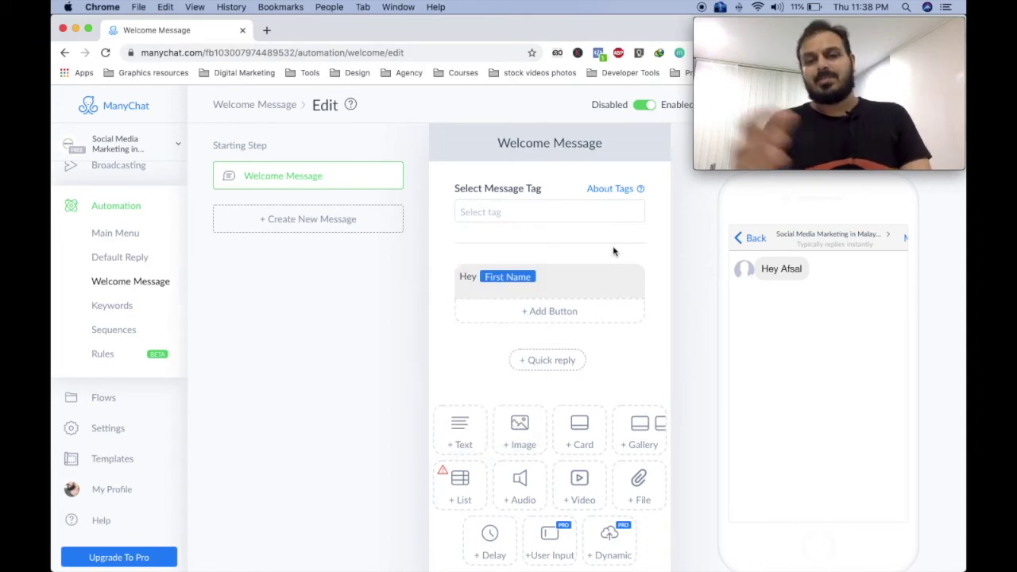
click(540, 284)
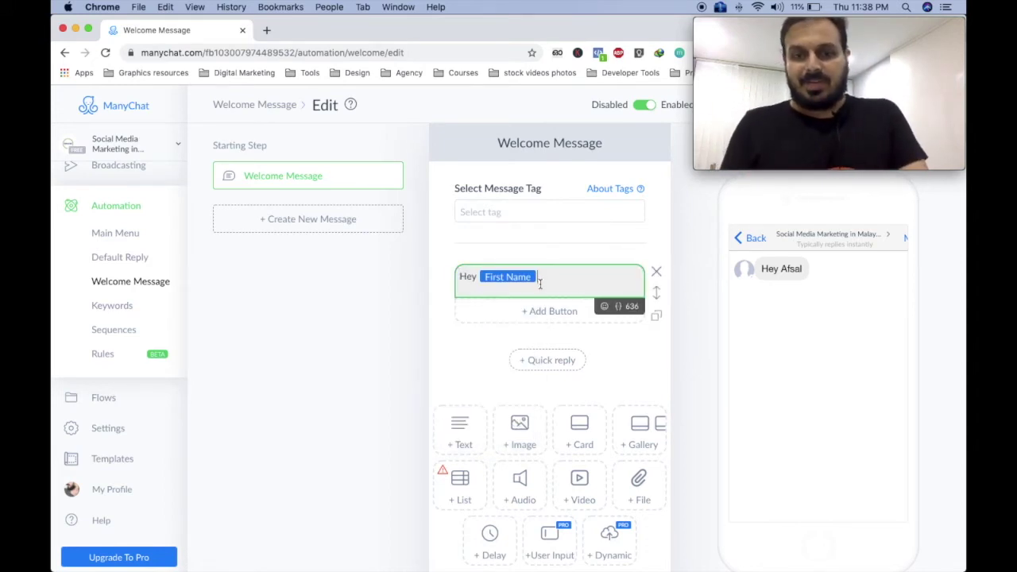
text(,)
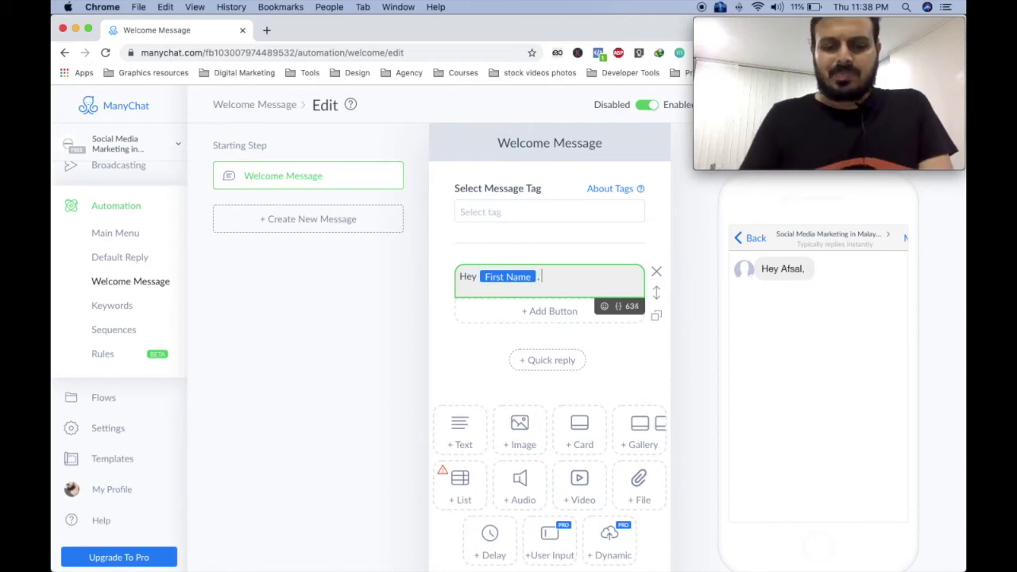
text( How ma)
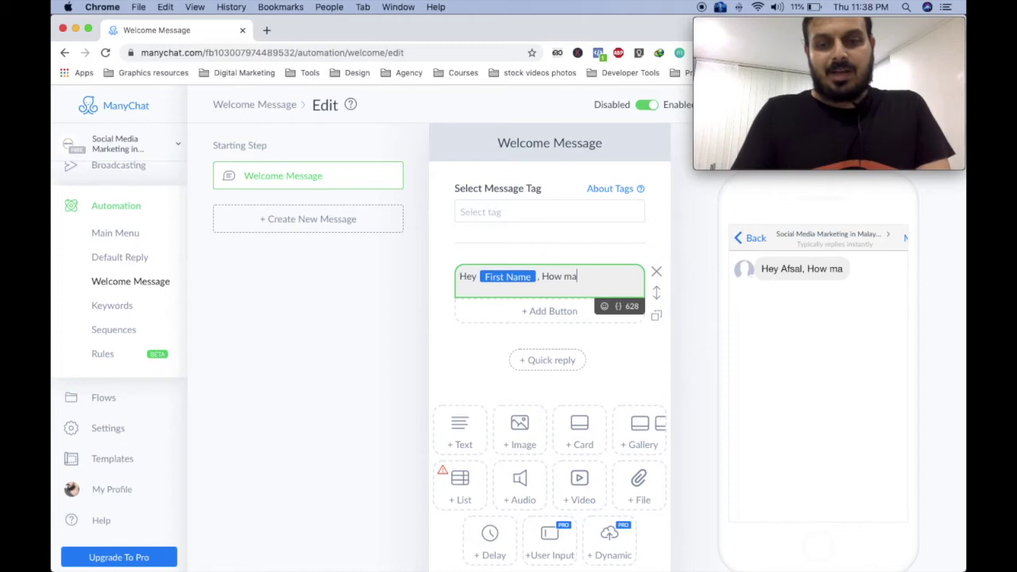
text(y I A)
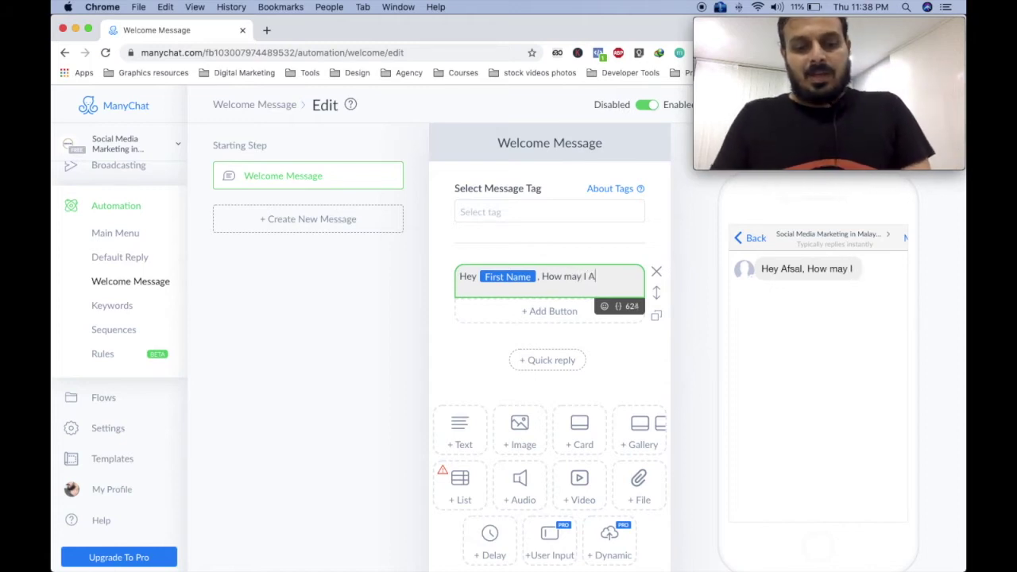
text(ssist you >)
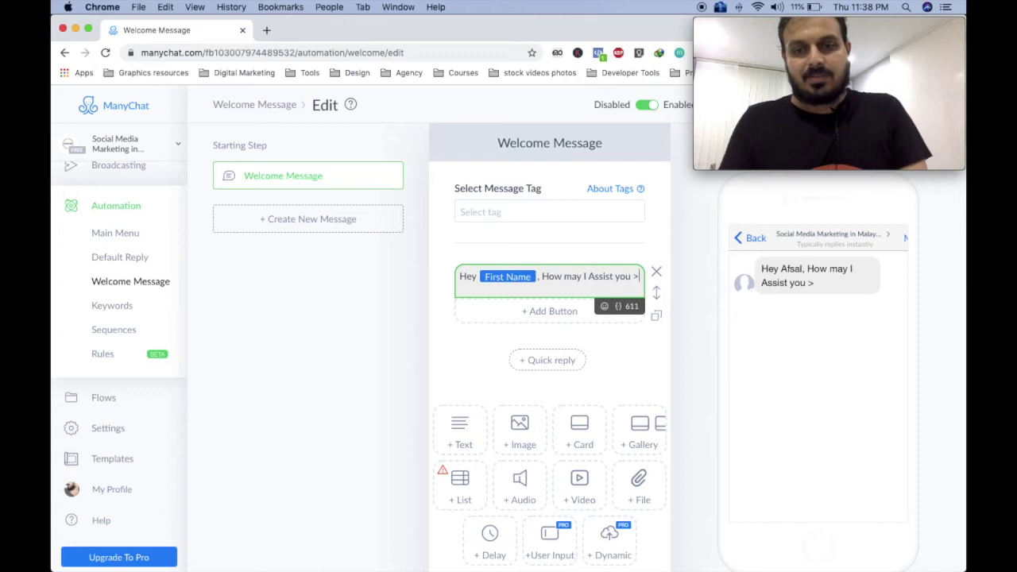
key(BackSpace)
text(?)
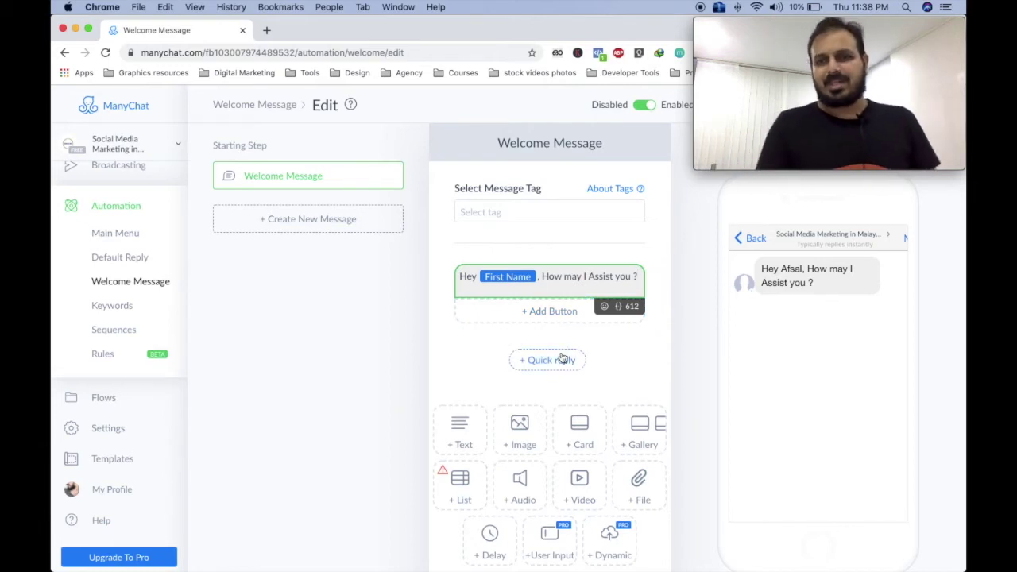
Add a 'Course Details' quick reply under the welcome message.
click(522, 360)
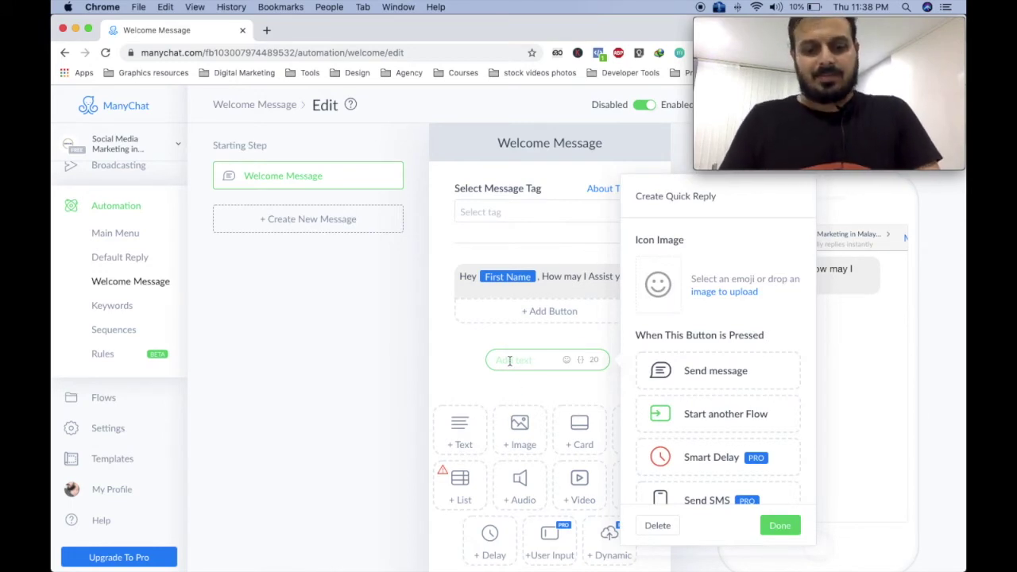
text(COurse Details)
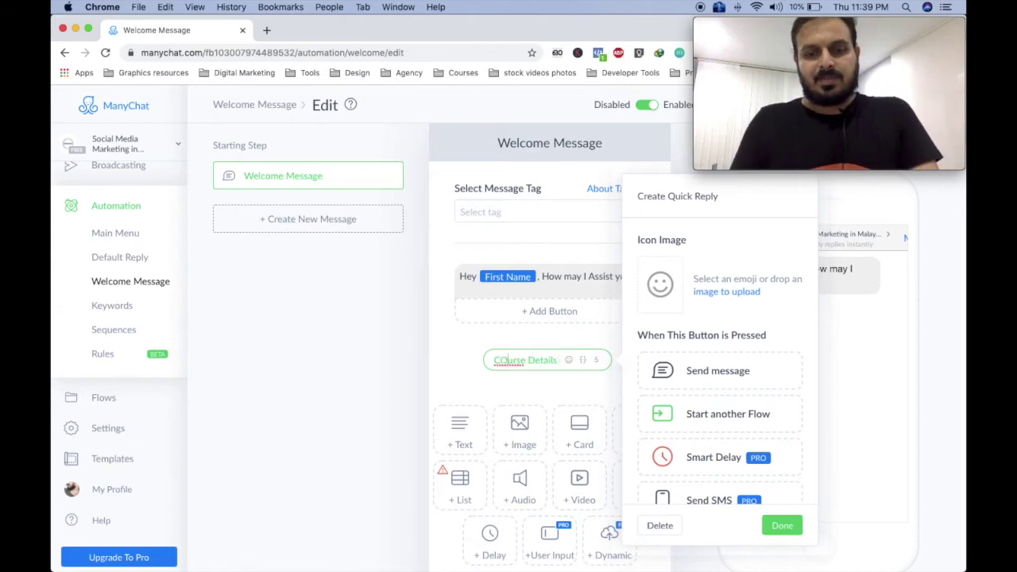
click(506, 362)
key(BackSpace)
text(o)
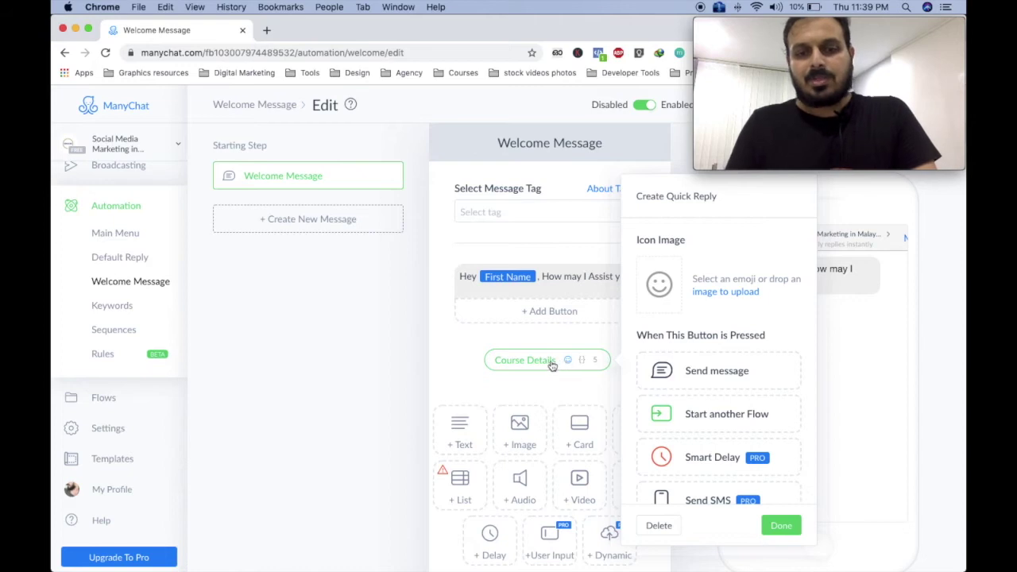
click(567, 360)
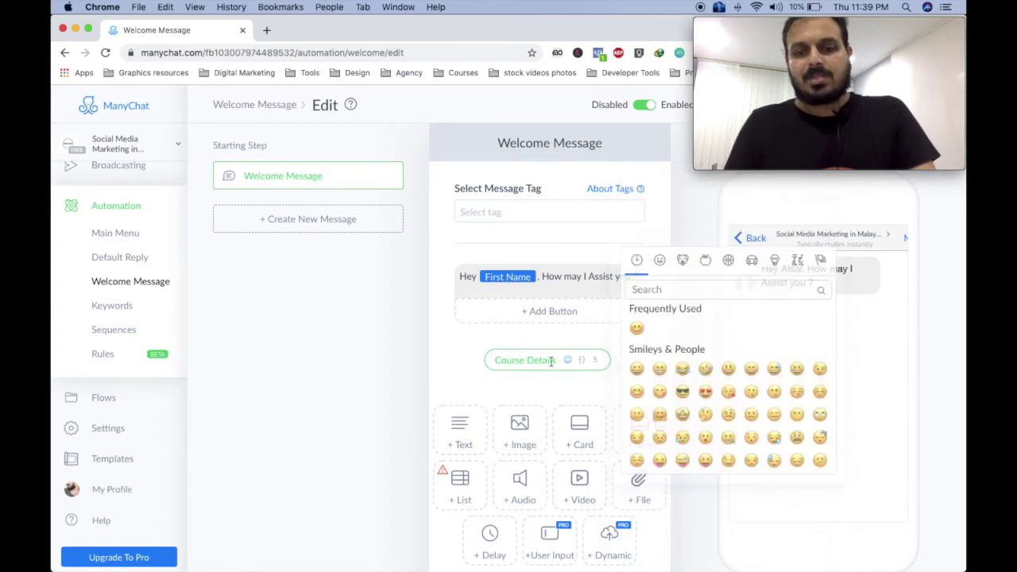
click(466, 349)
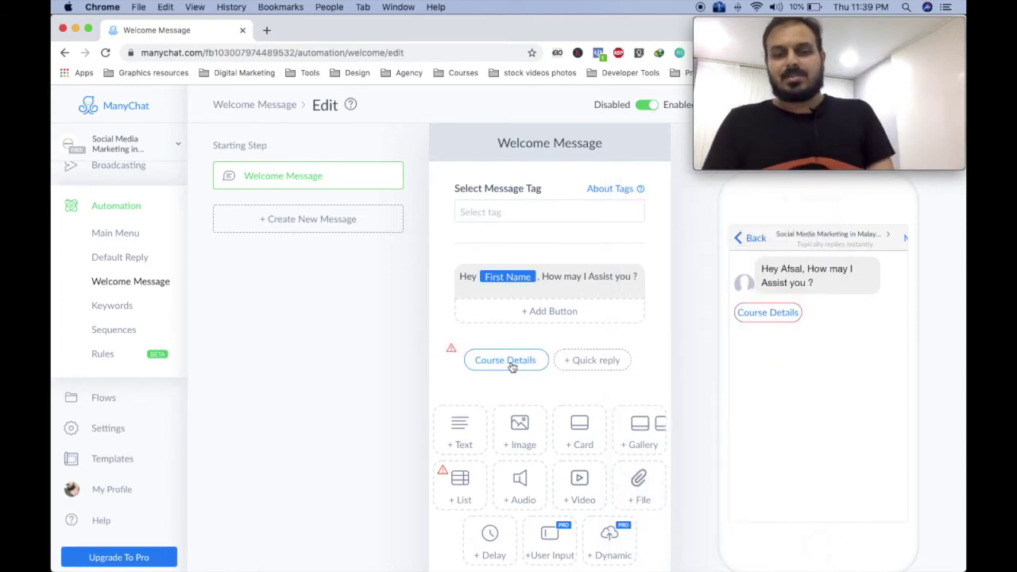
Make the Course Details quick reply send a new message step.
click(494, 364)
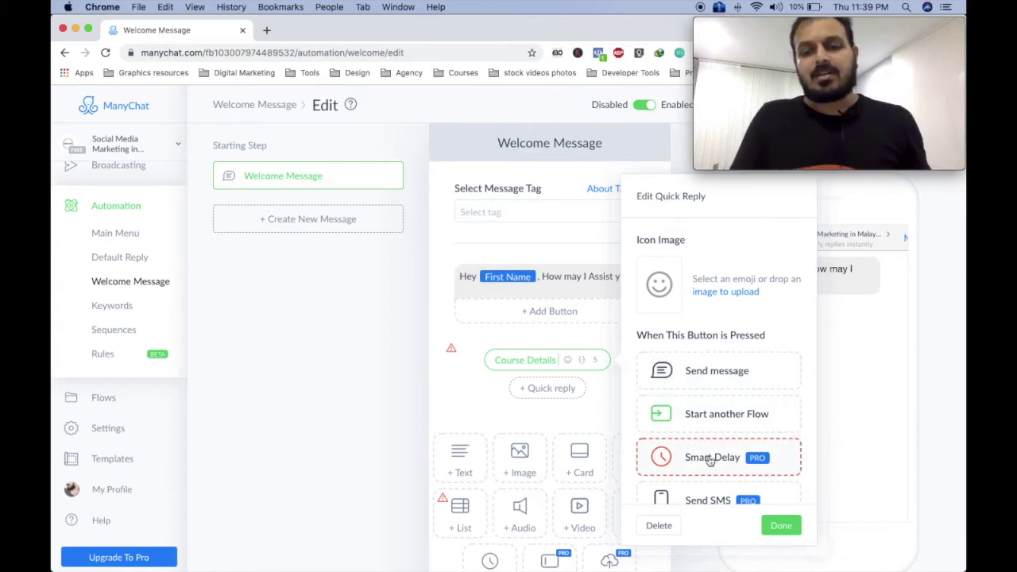
scroll(713, 485, down, 2)
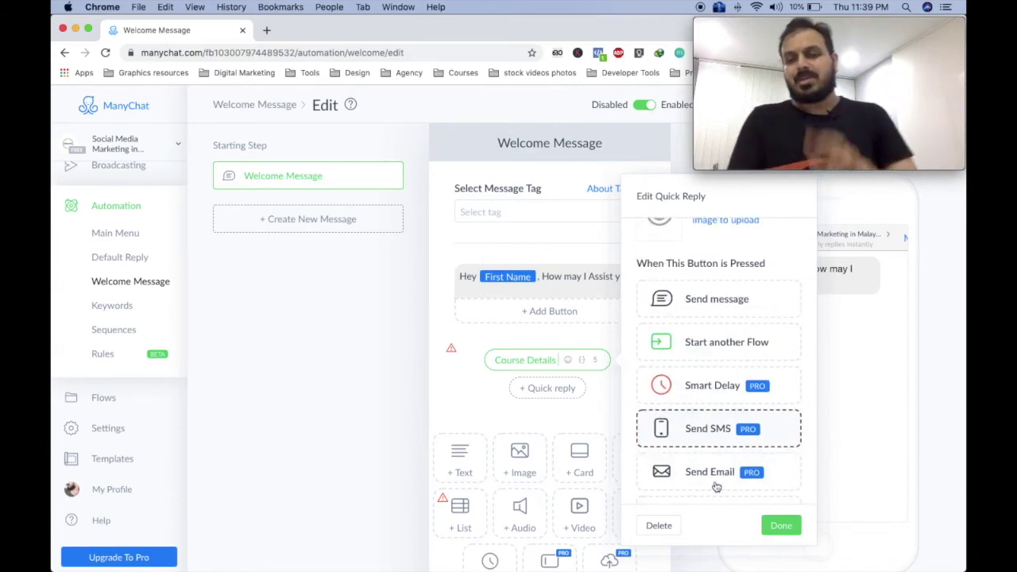
scroll(717, 485, up, 2)
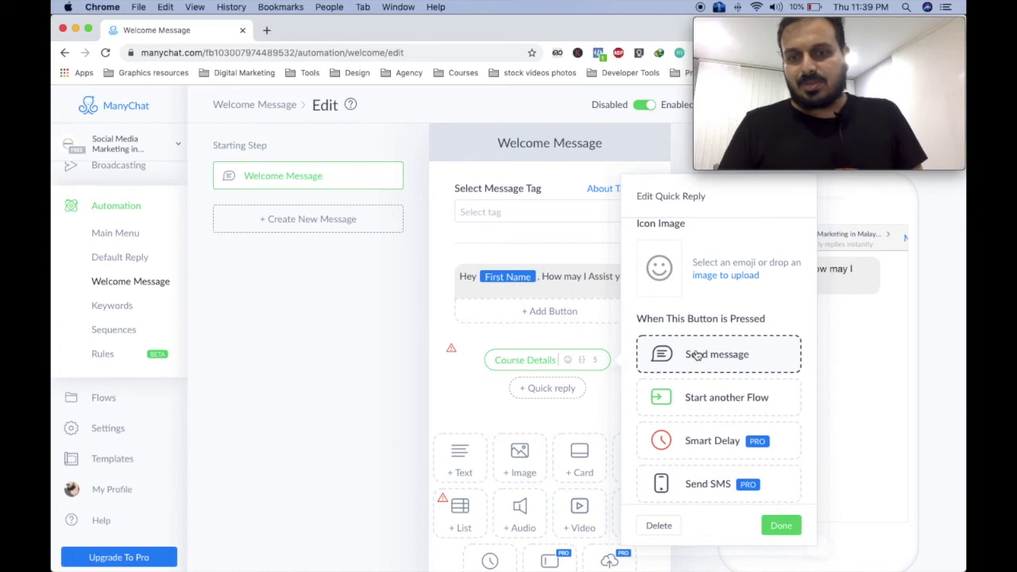
click(717, 358)
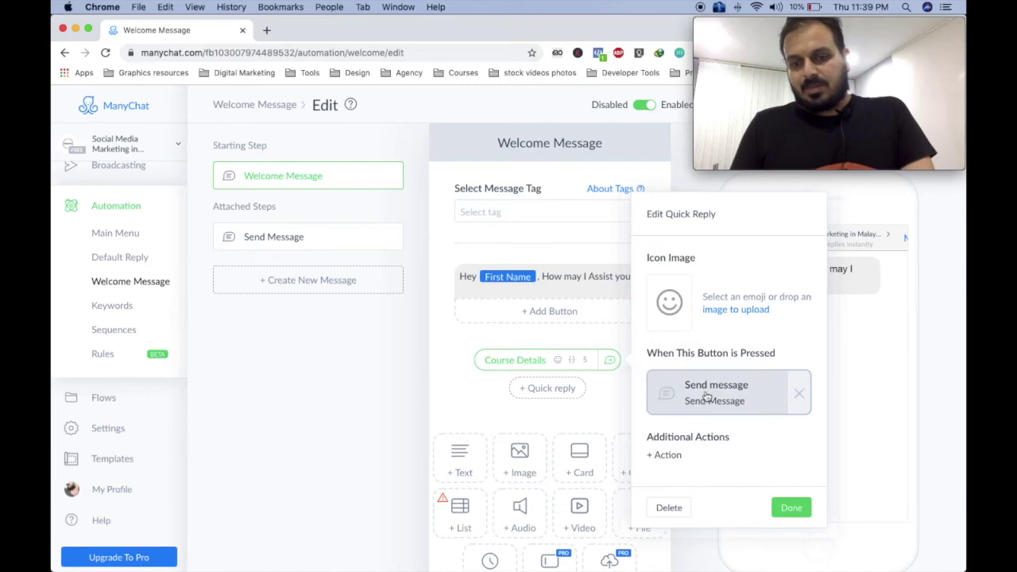
click(706, 399)
Write the course text: consists of 30 days and 12 practical modules.
click(492, 282)
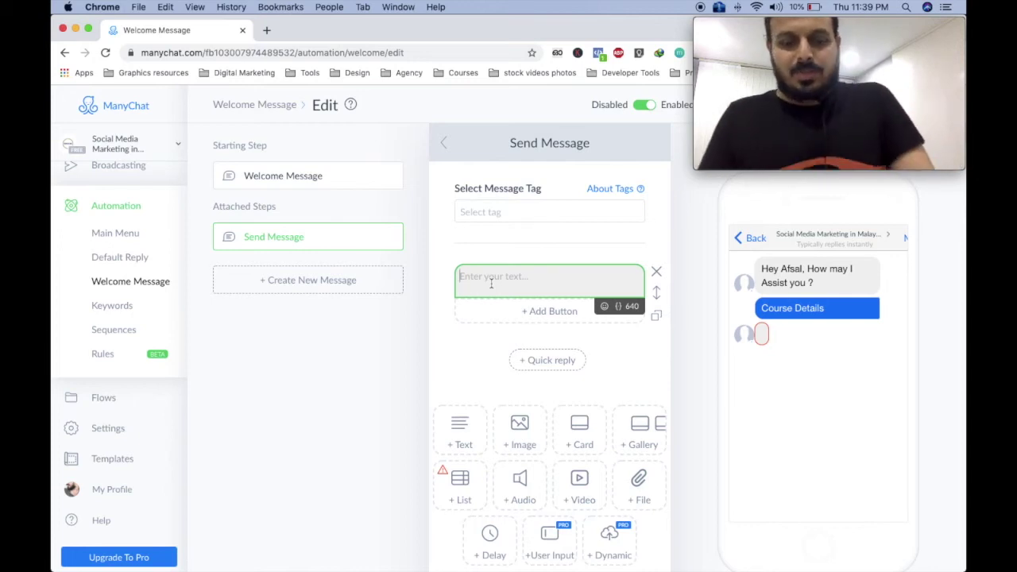
text(Ou)
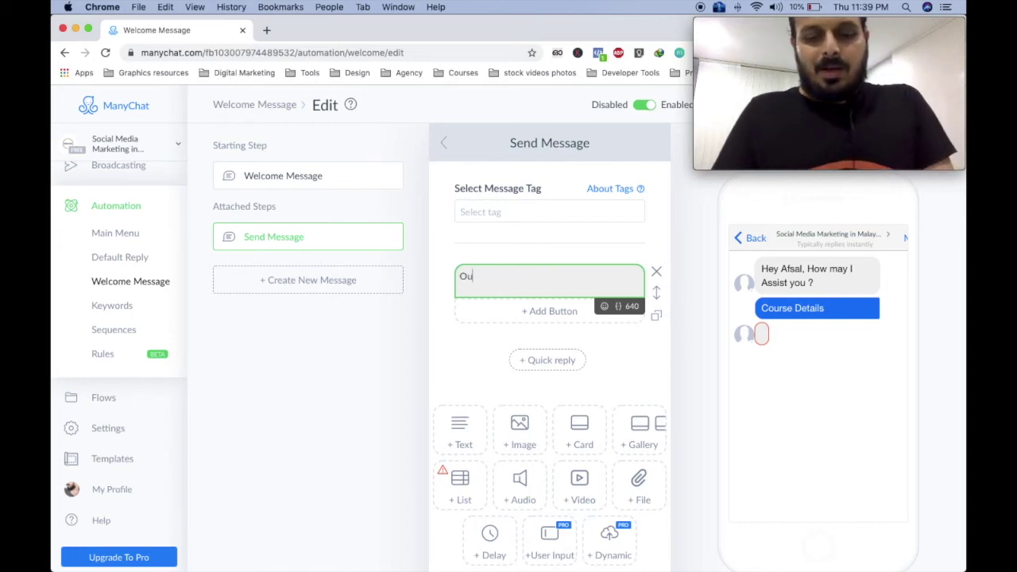
text(r course son)
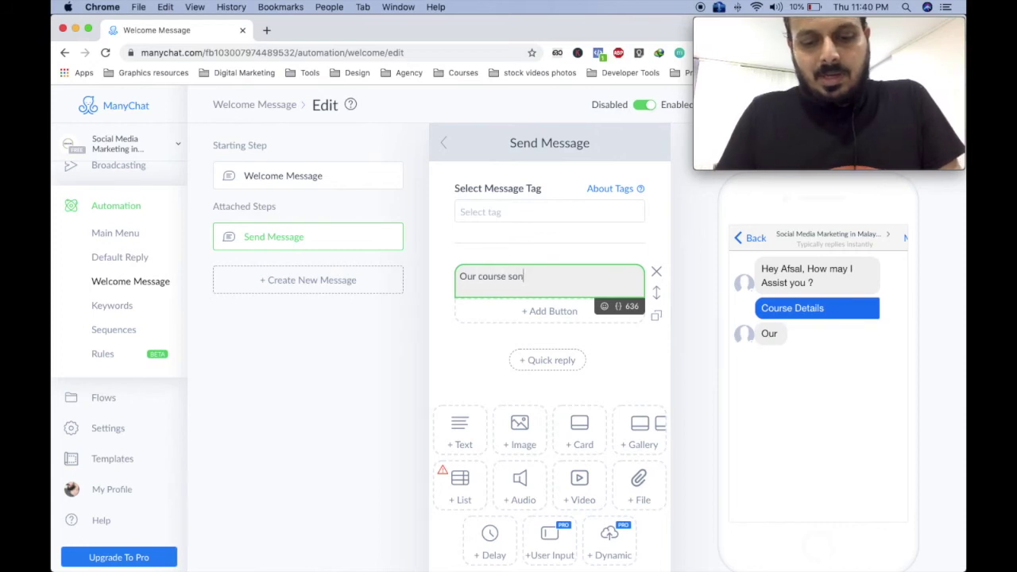
text(sists of )
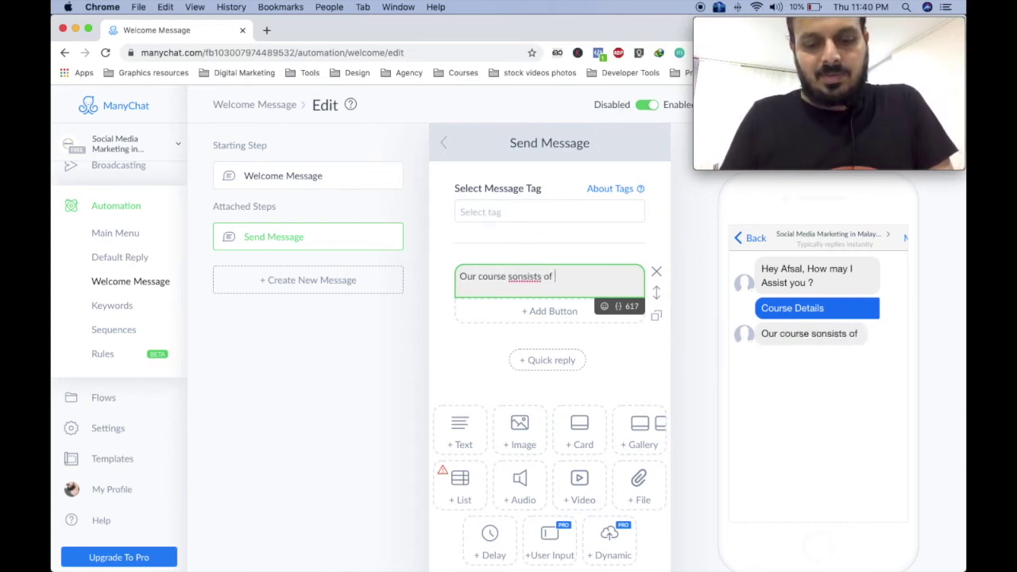
text(30 d)
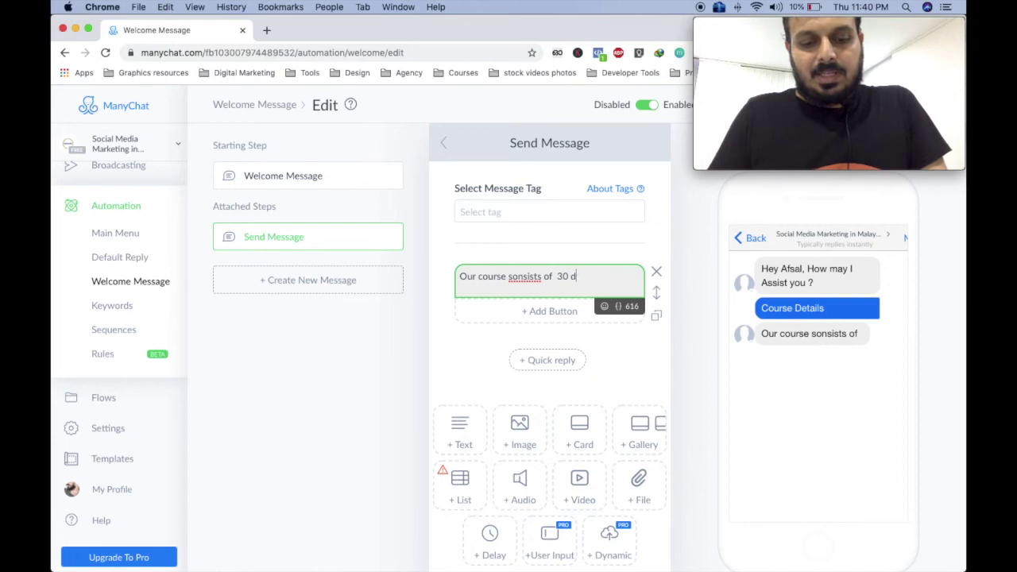
text(ays, and )
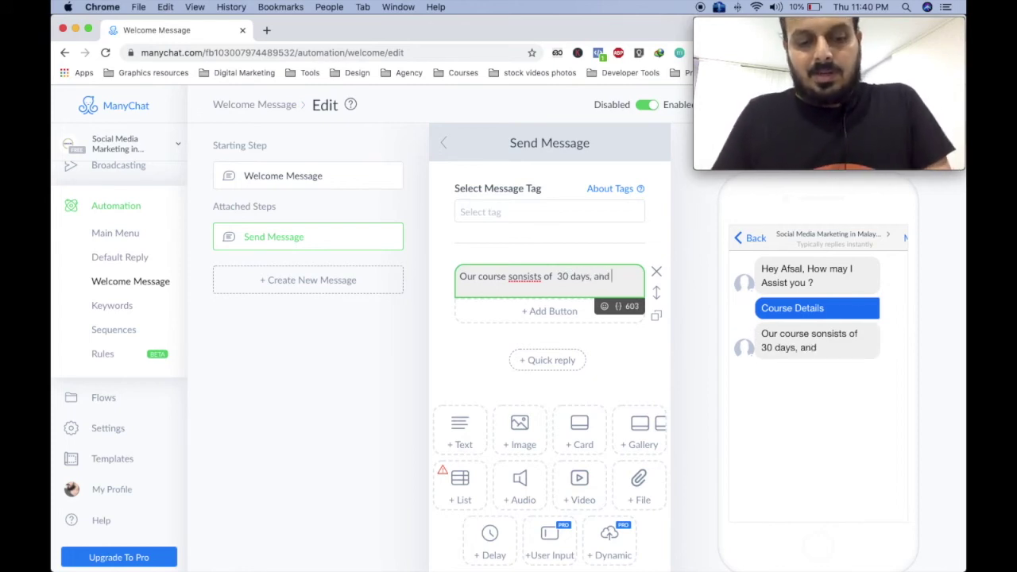
text(15)
key(BackSpace)
key(BackSpace)
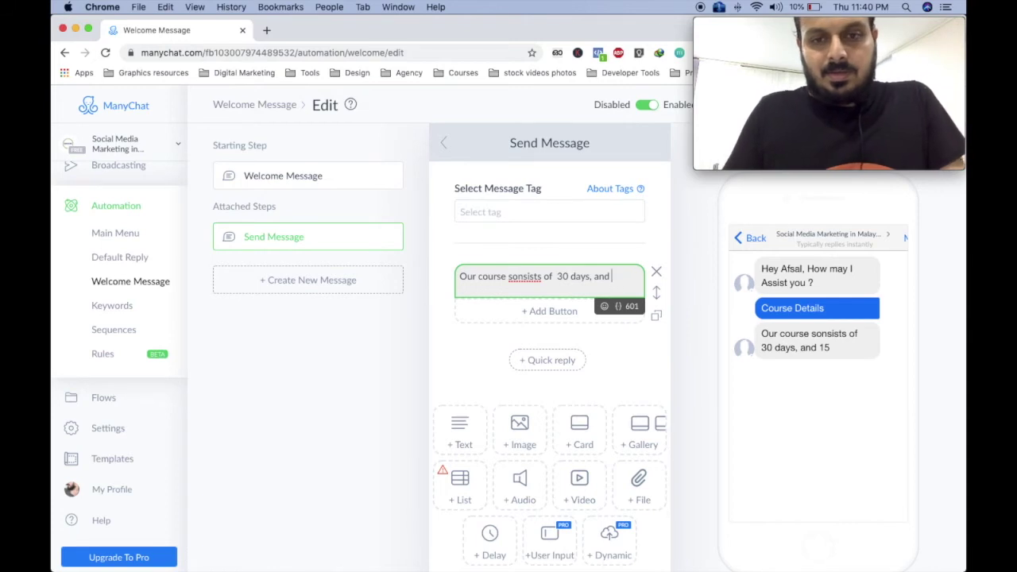
text(12 modules)
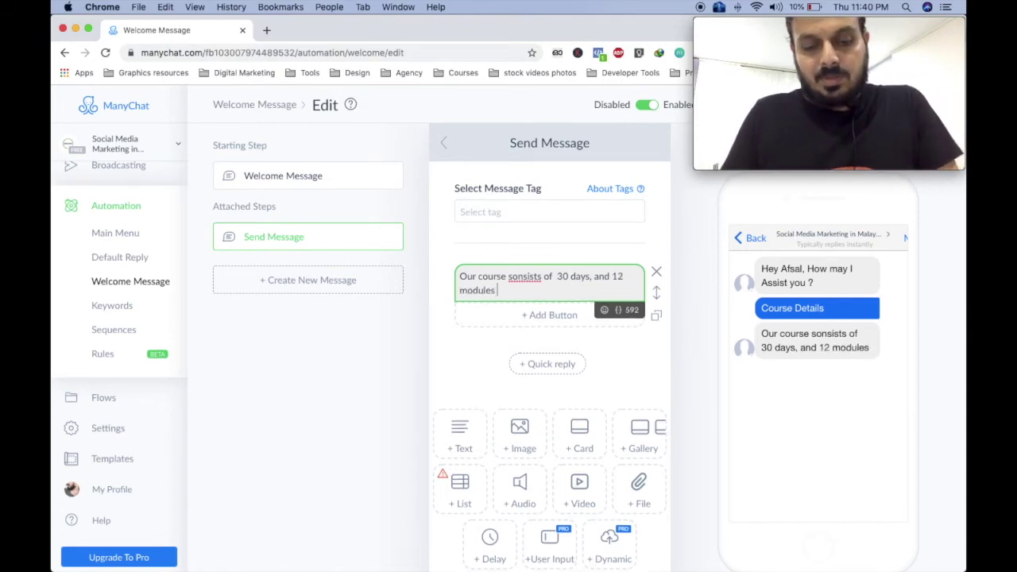
text( p)
key(BackSpace)
key(BackSpace)
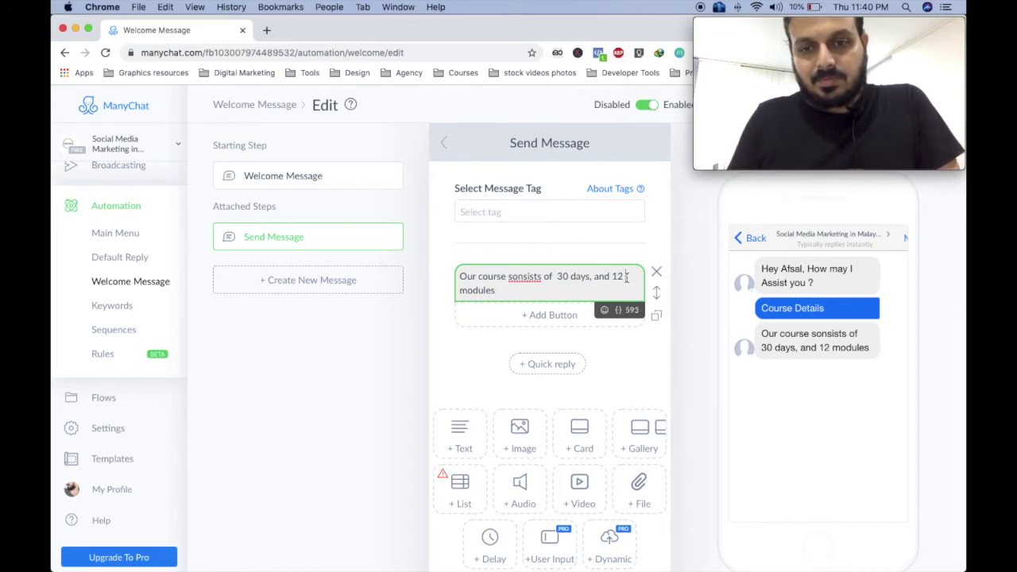
click(460, 290)
text(pracucal)
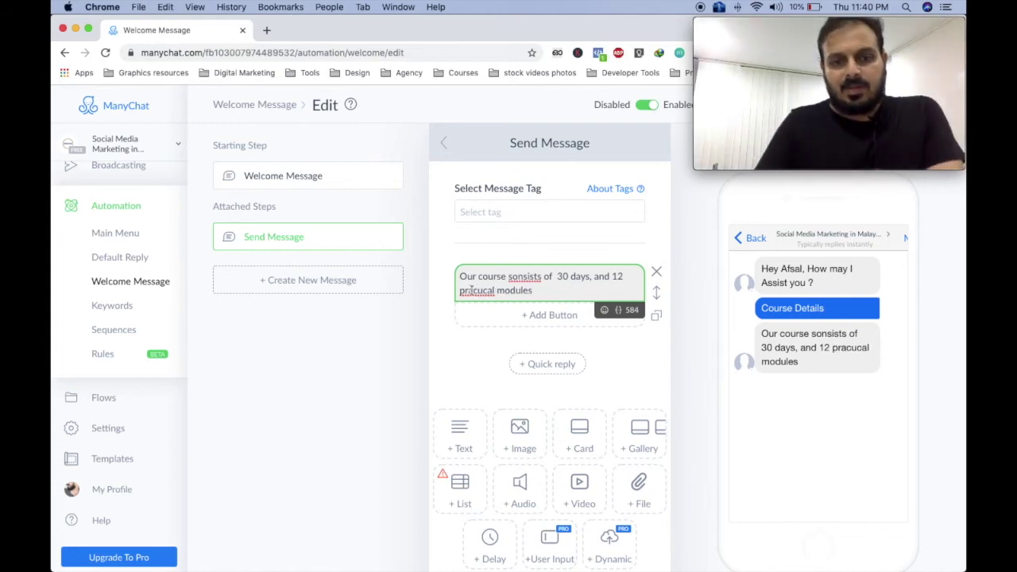
Fix the spelling of 'practical' and 'consists' and append 'you can learn when ever you are free in any day , any time!'.
right_click(477, 290)
click(517, 292)
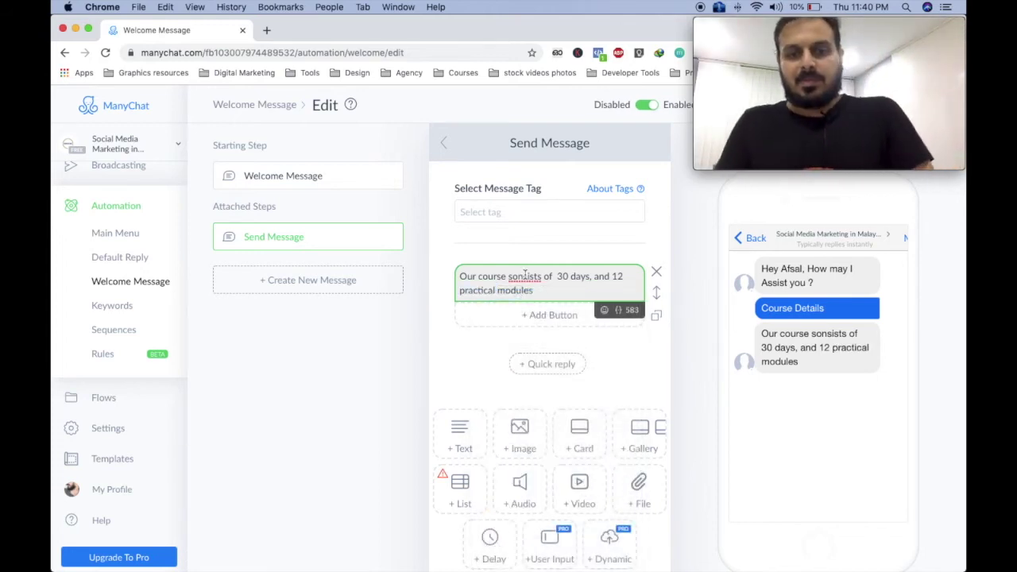
right_click(525, 277)
click(536, 278)
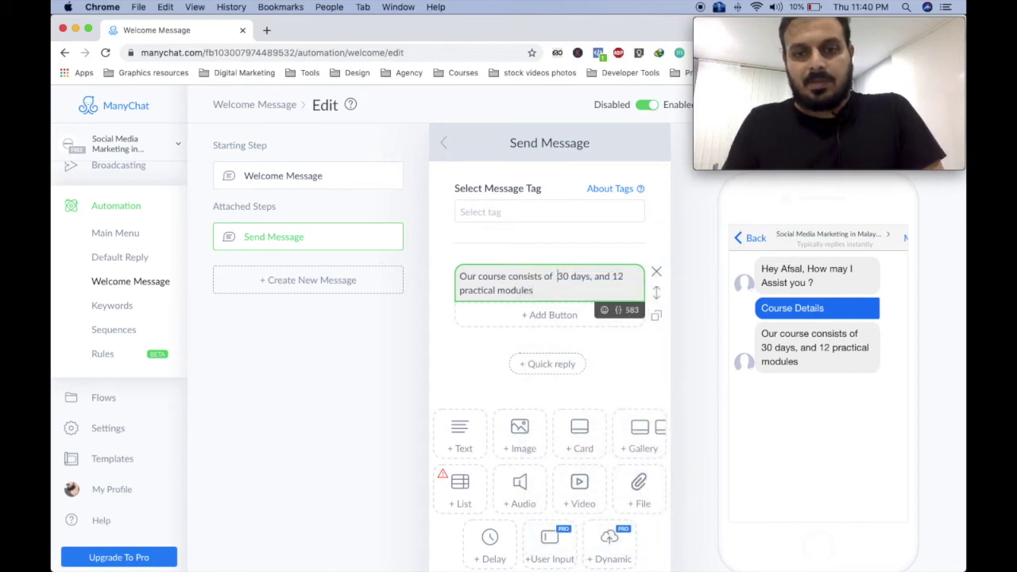
key(BackSpace)
text(.)
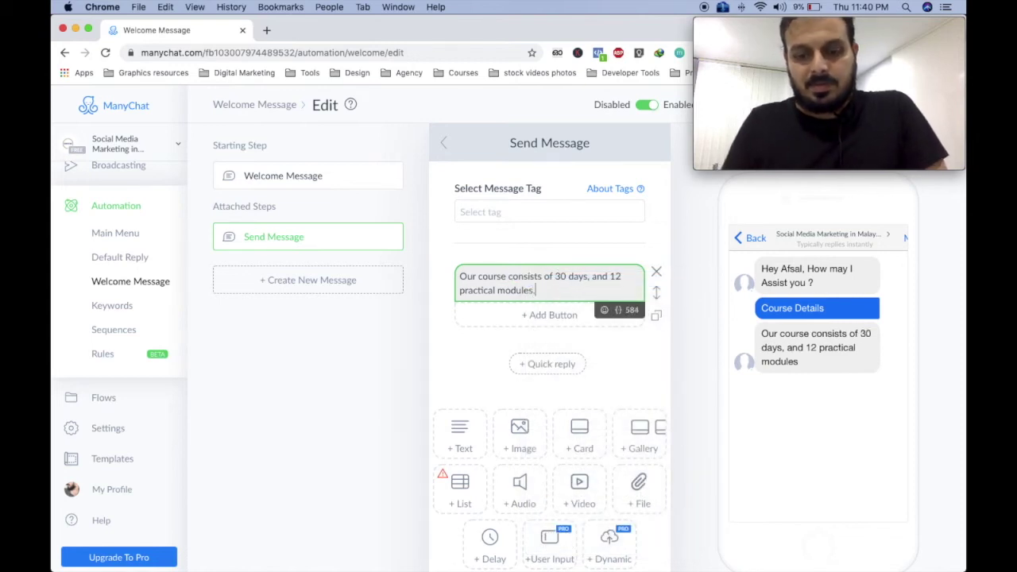
text( you can learn)
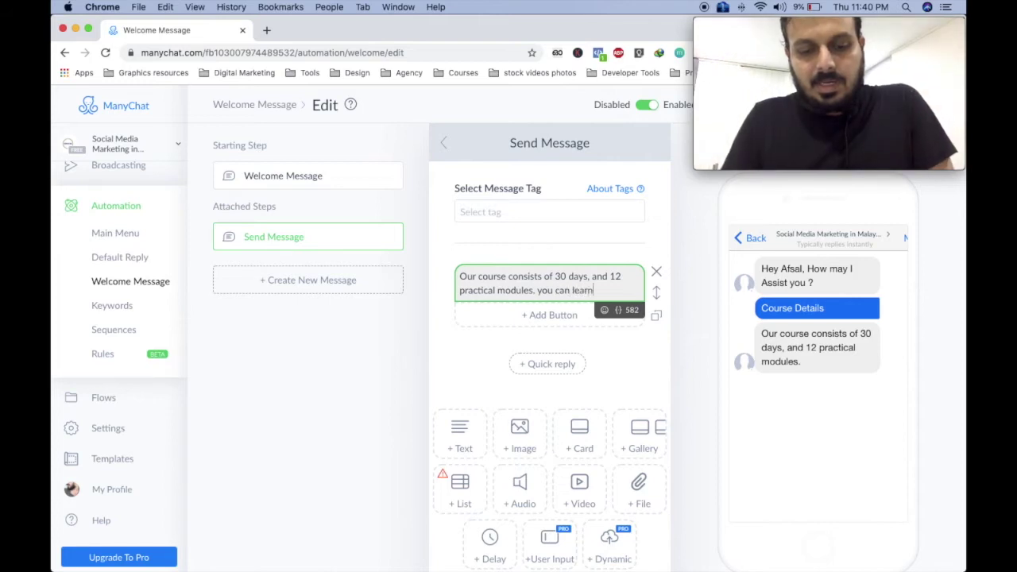
text( when ever)
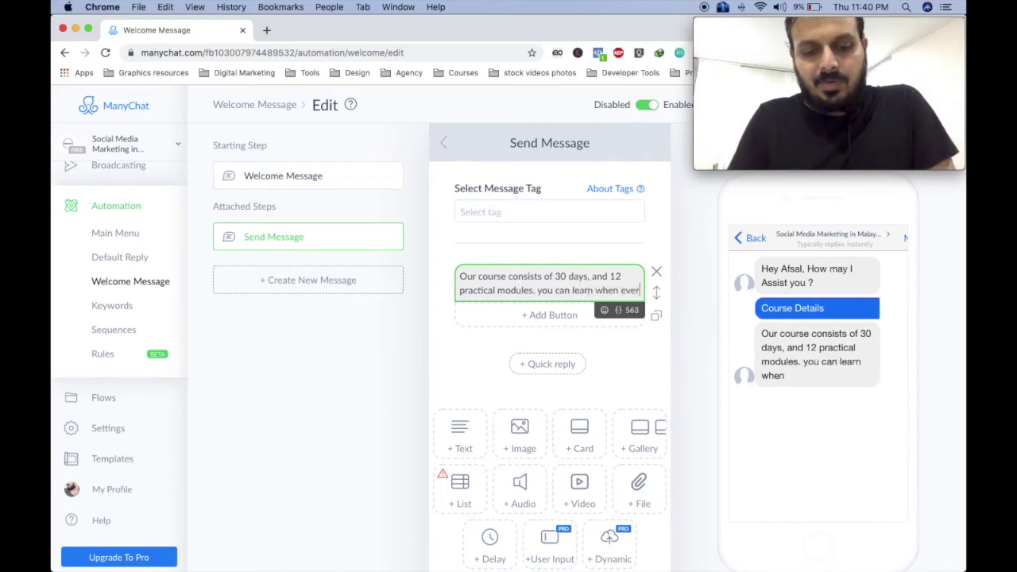
text( you are free )
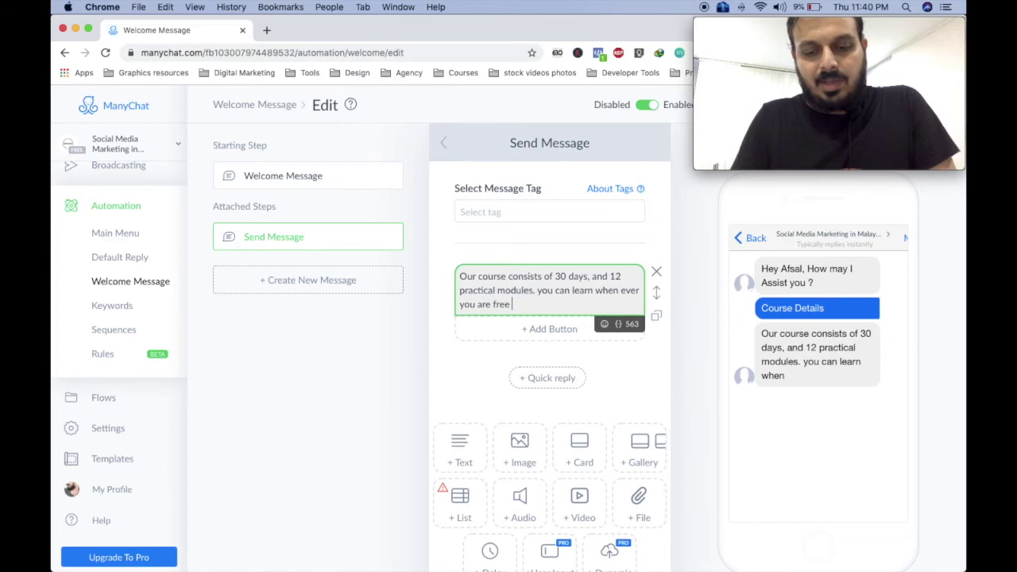
text(in any d)
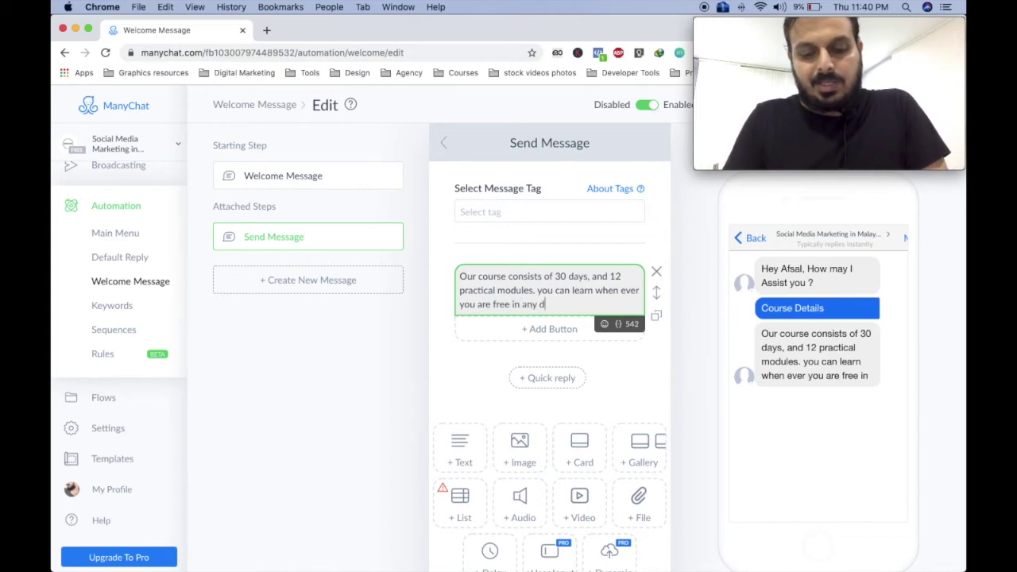
text(ay , any time)
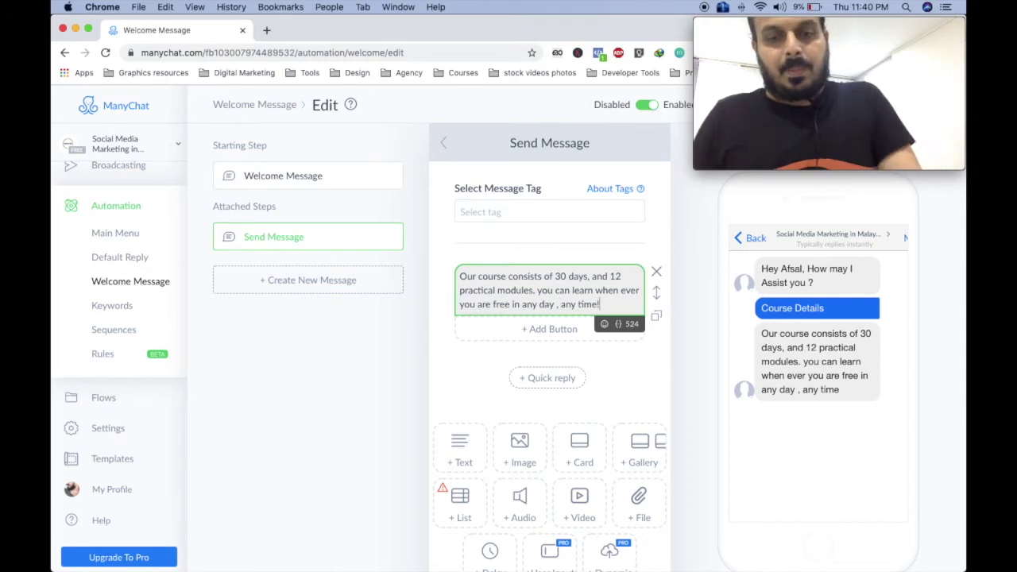
text(!)
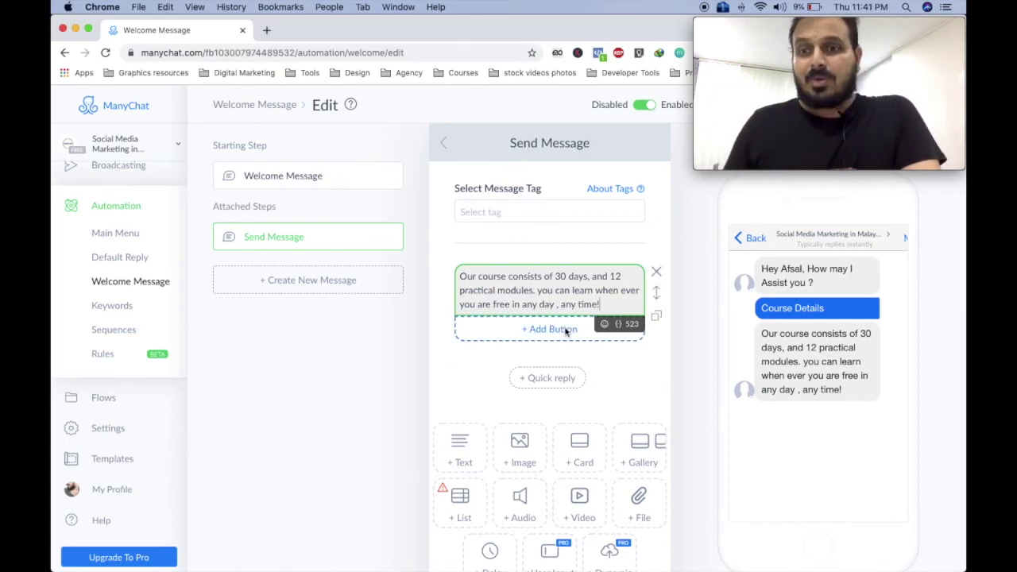
click(538, 332)
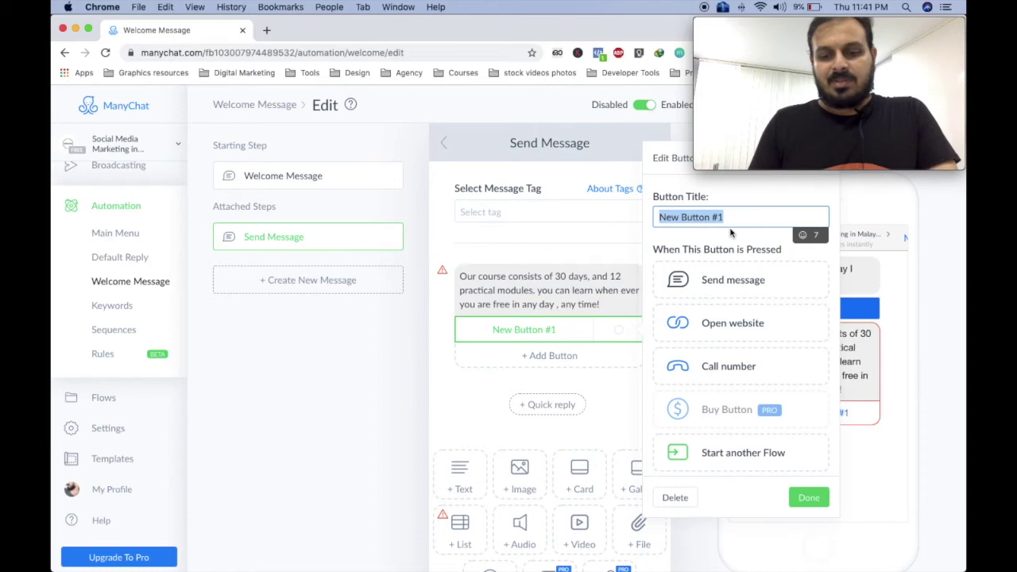
Title the button 'is it enough ?' and link it to task19.com/course/digitalmarketing.
text(is it enough ?)
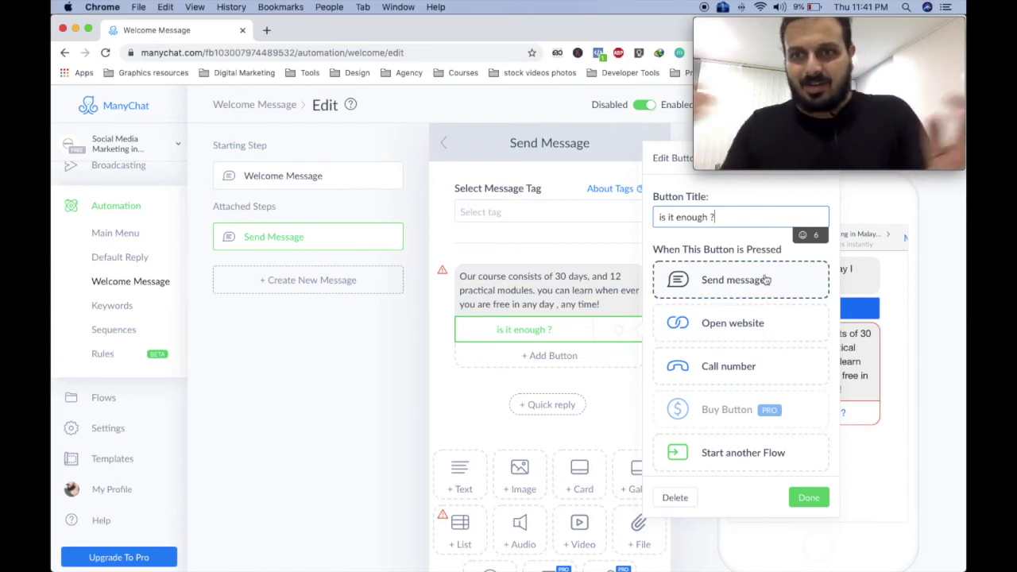
click(722, 331)
click(693, 349)
text(task1)
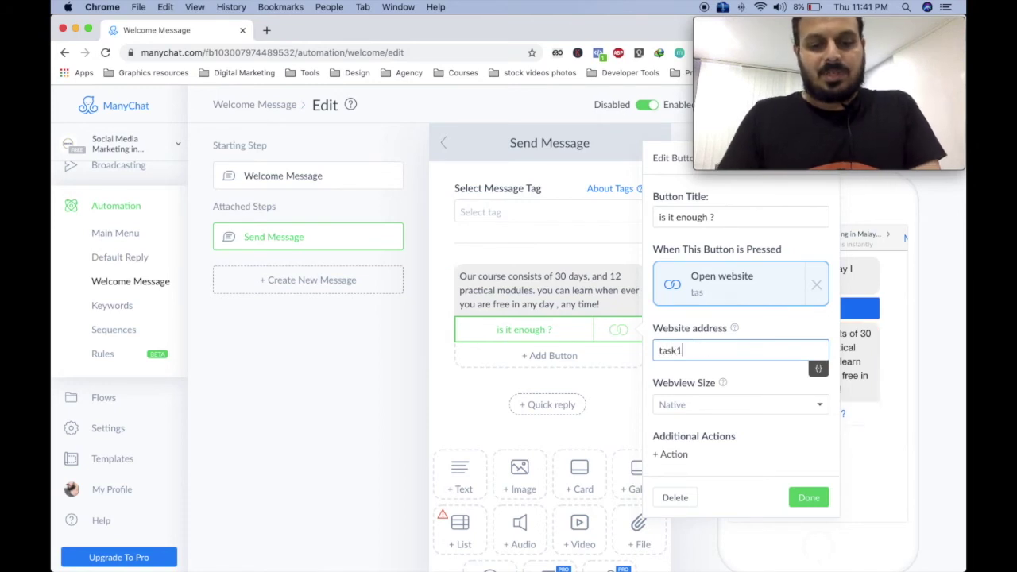
text(9.com)
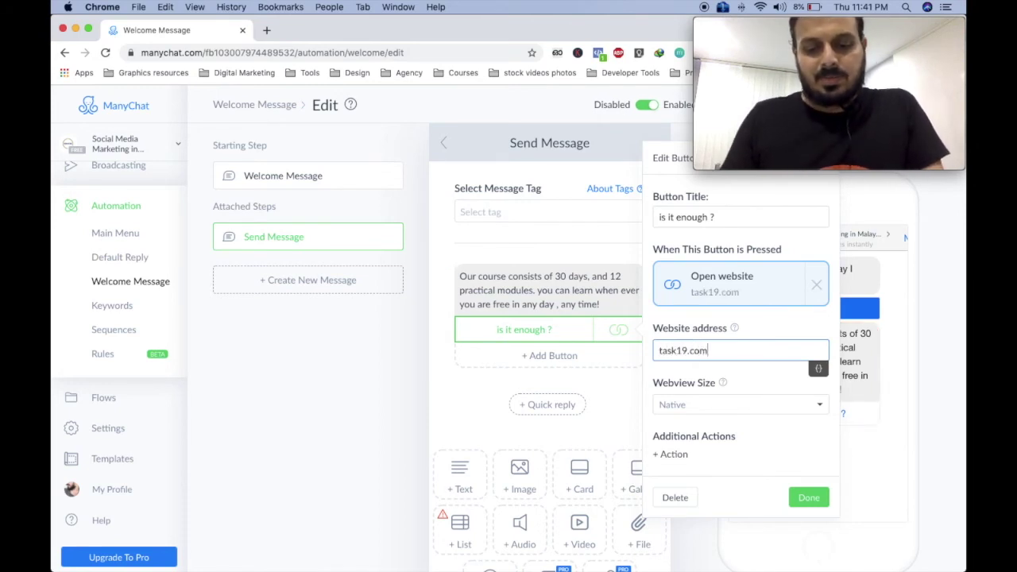
text(/course/)
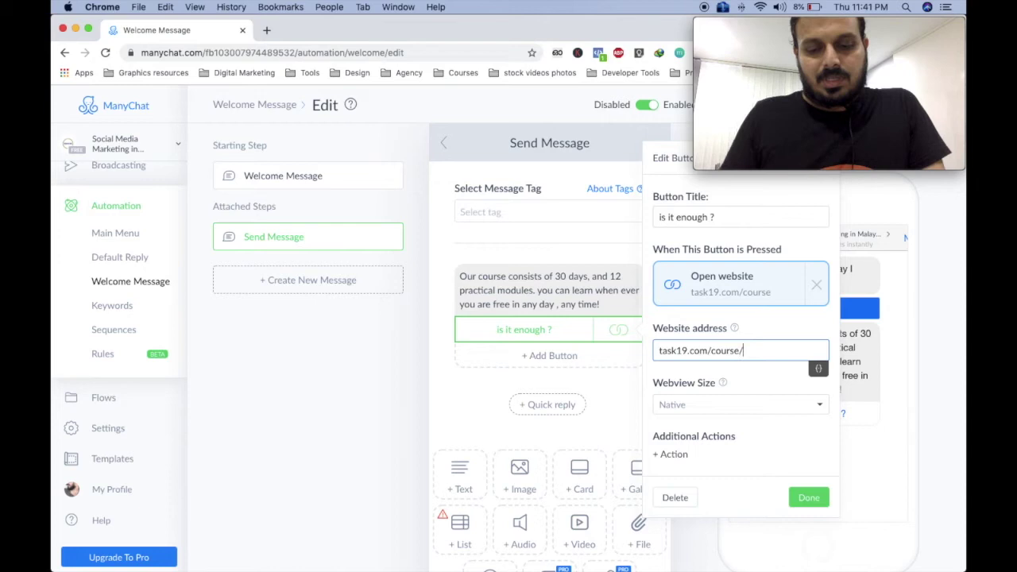
text(digitalmarketing)
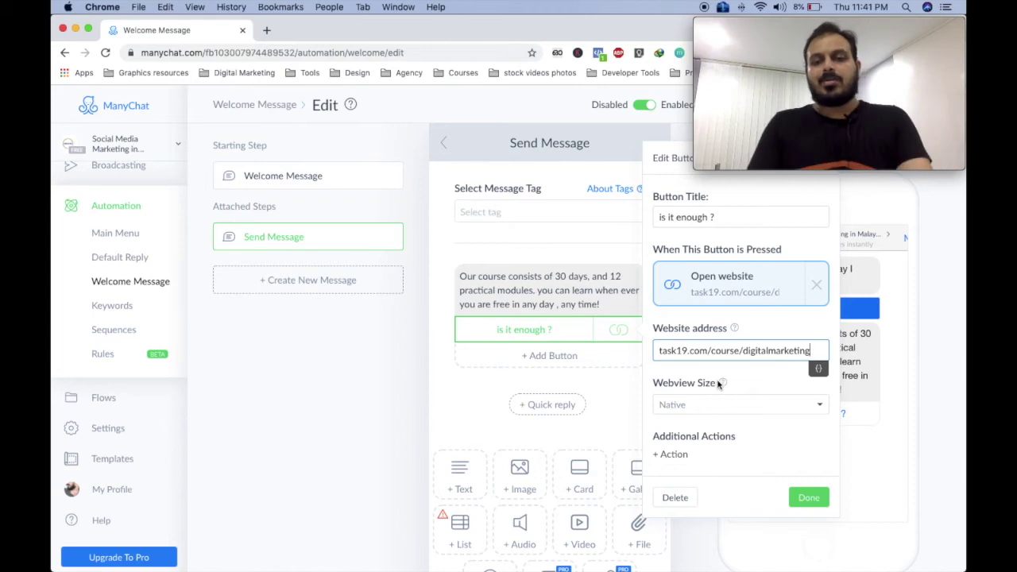
click(807, 499)
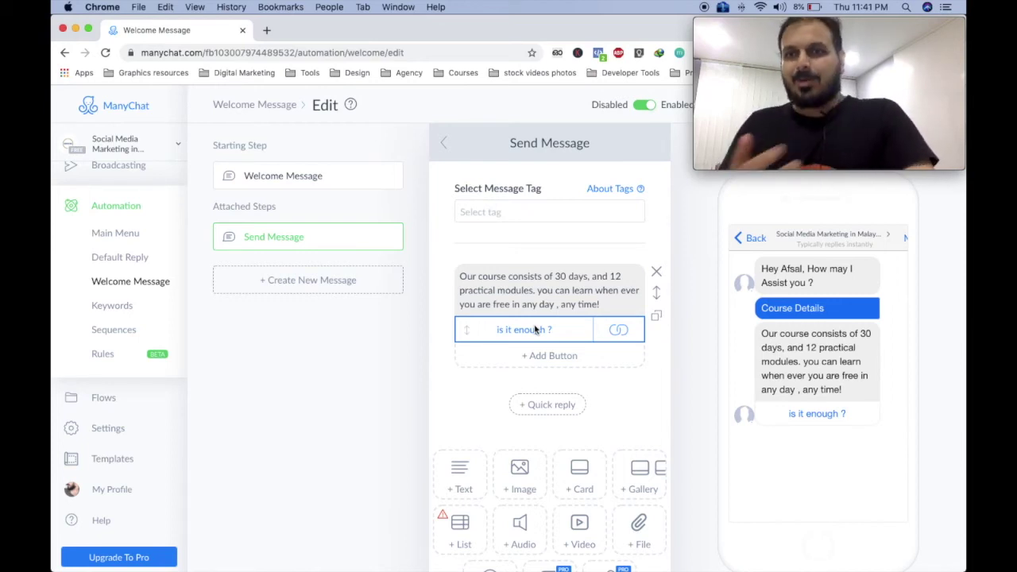
click(604, 302)
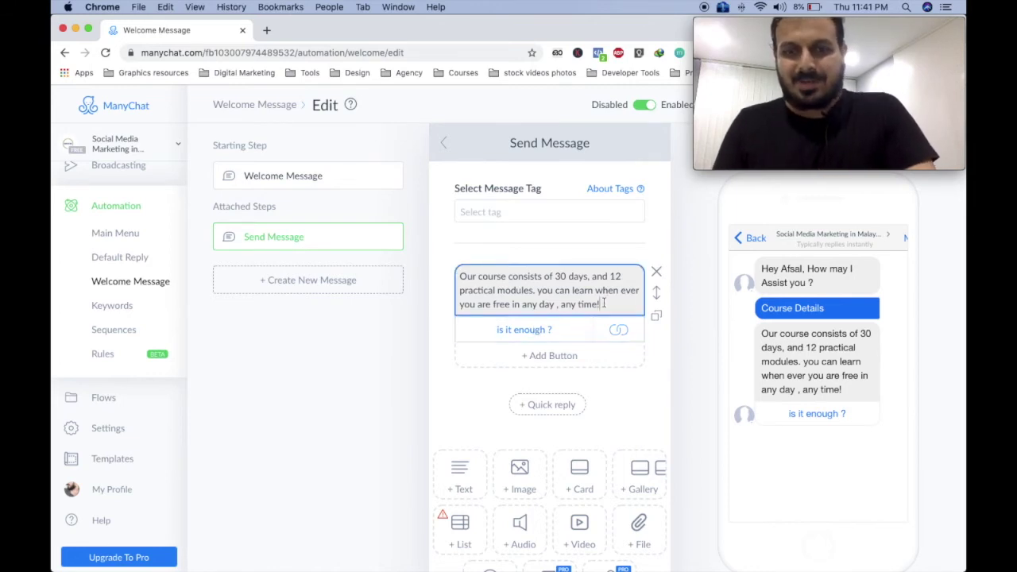
Replace the button title 'is it enough ?' with 'want to know more'.
click(538, 332)
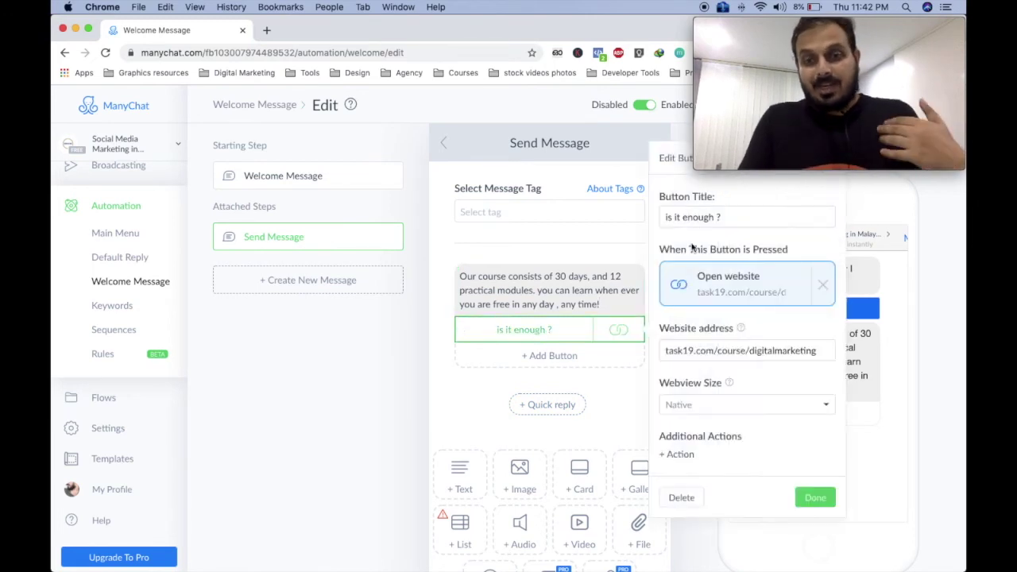
click(711, 218)
key(ctrl+a)
key(BackSpace)
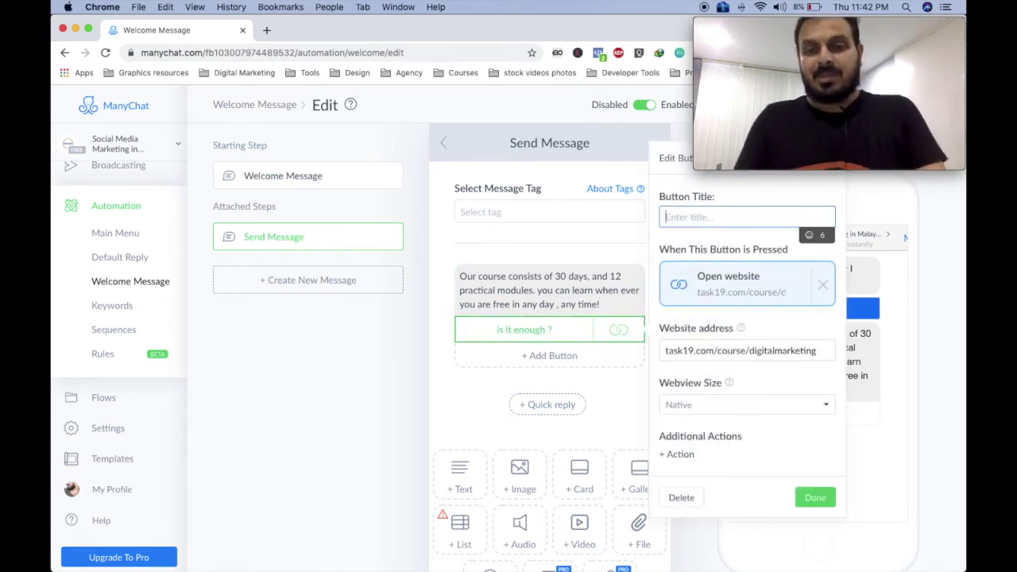
text(want )
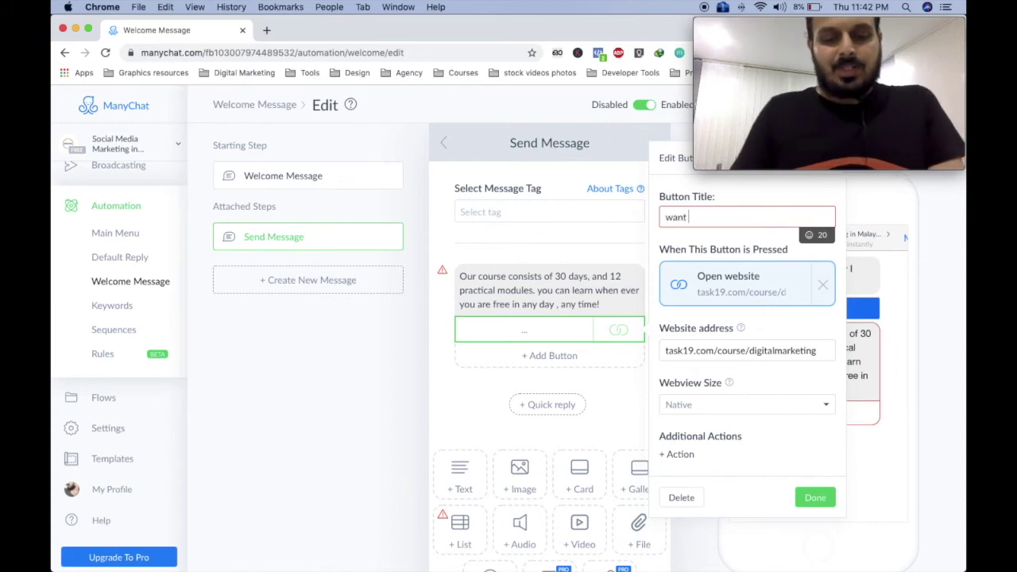
text(to know more)
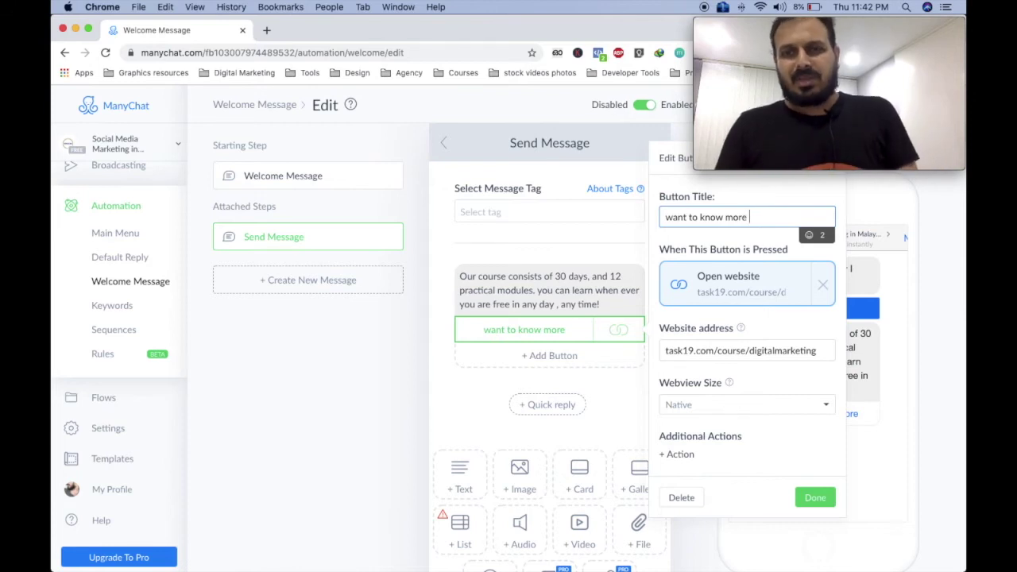
triple_click(744, 218)
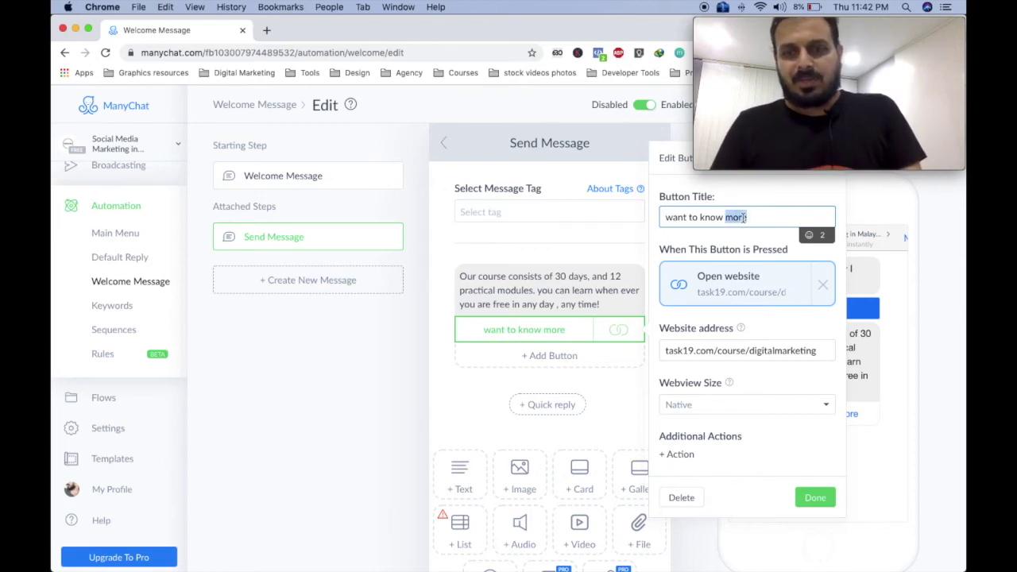
key(super+x)
key(super+v)
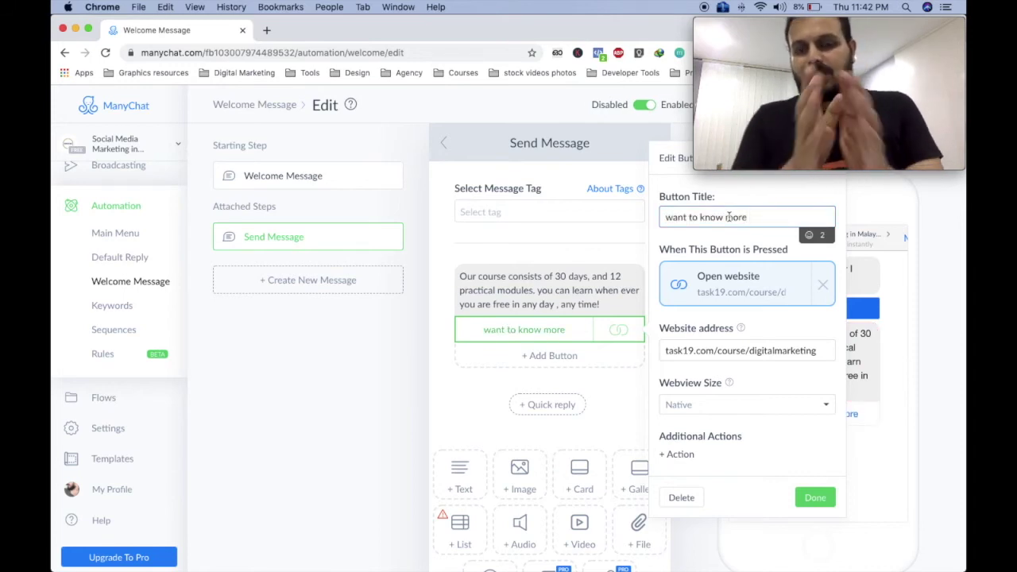
click(628, 310)
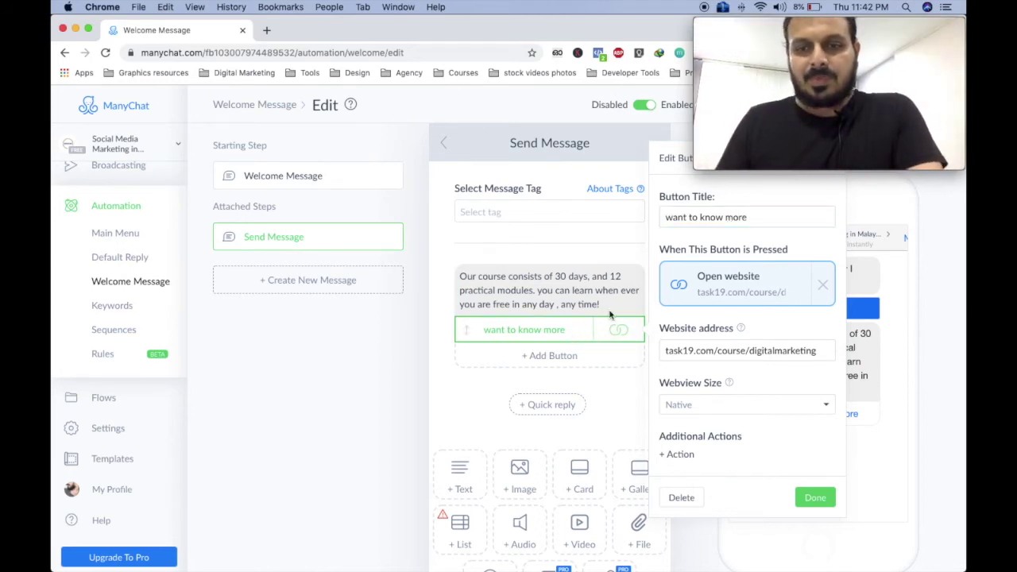
Return to the 'want to know more' Button Title field to extend it.
click(760, 215)
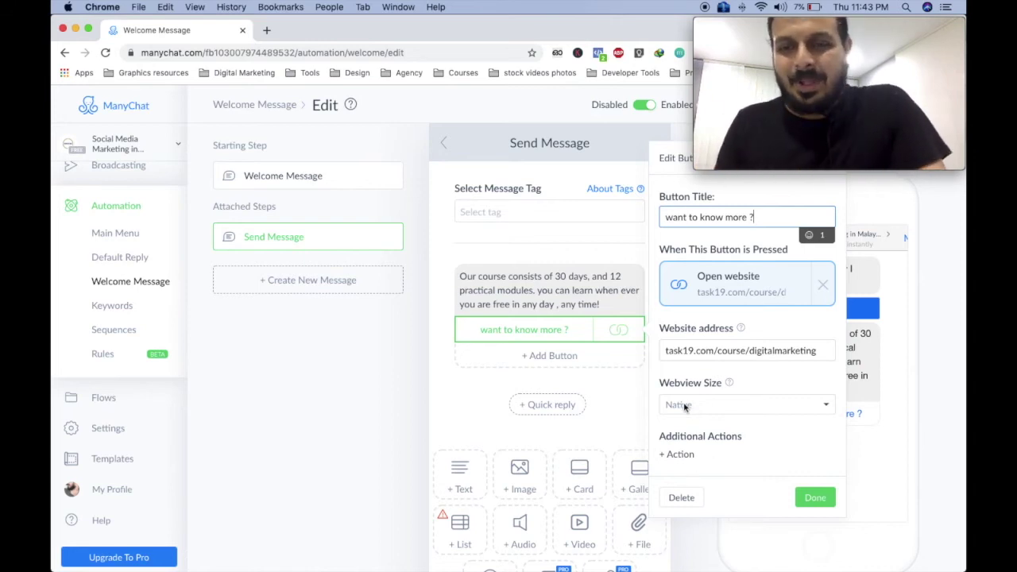
Add an Add Tag action to the button and enter the tag name 'intrestedto know more'.
scroll(695, 443, down, 1)
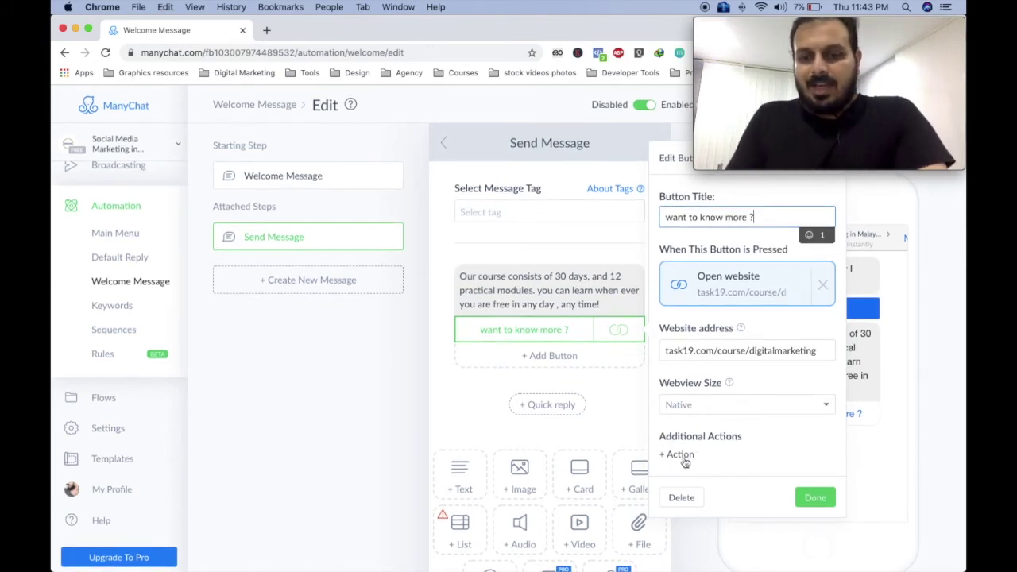
click(682, 455)
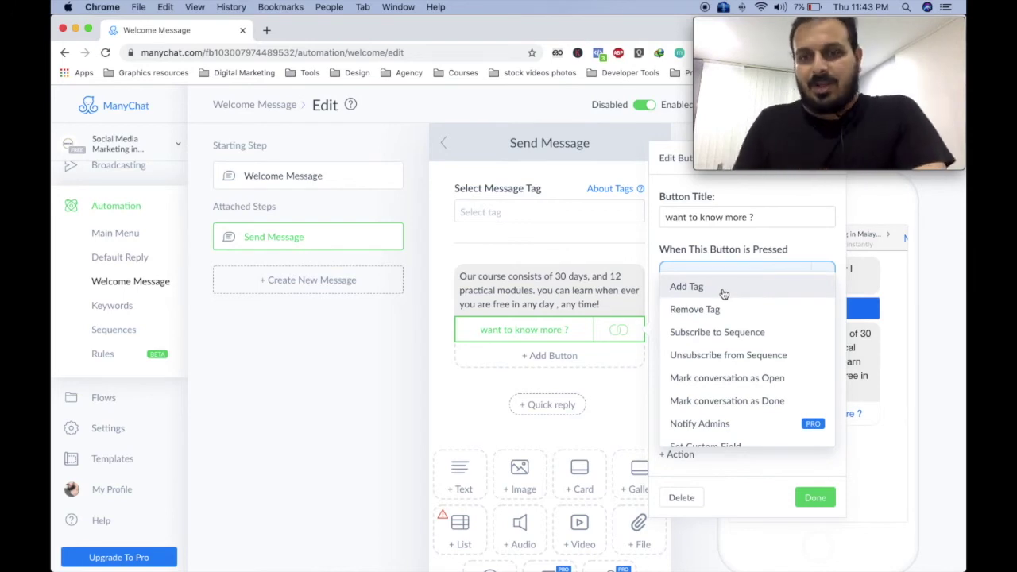
click(724, 294)
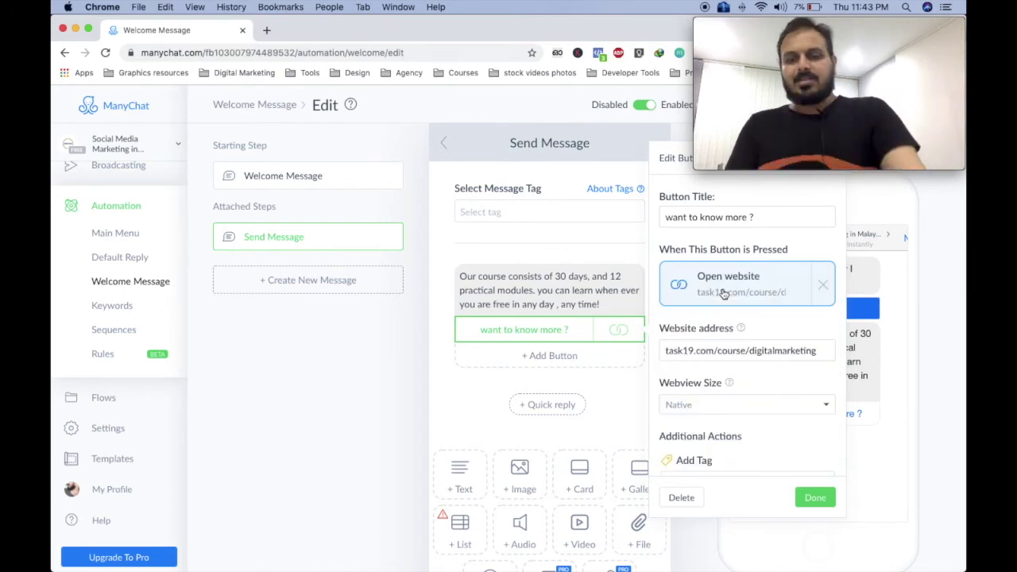
click(695, 429)
text(intrested)
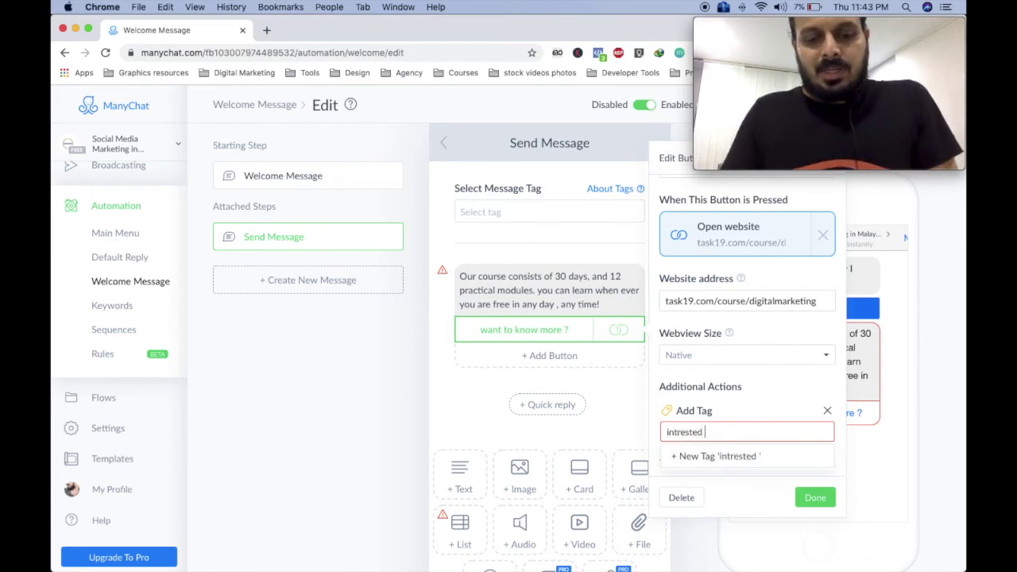
text(to know more)
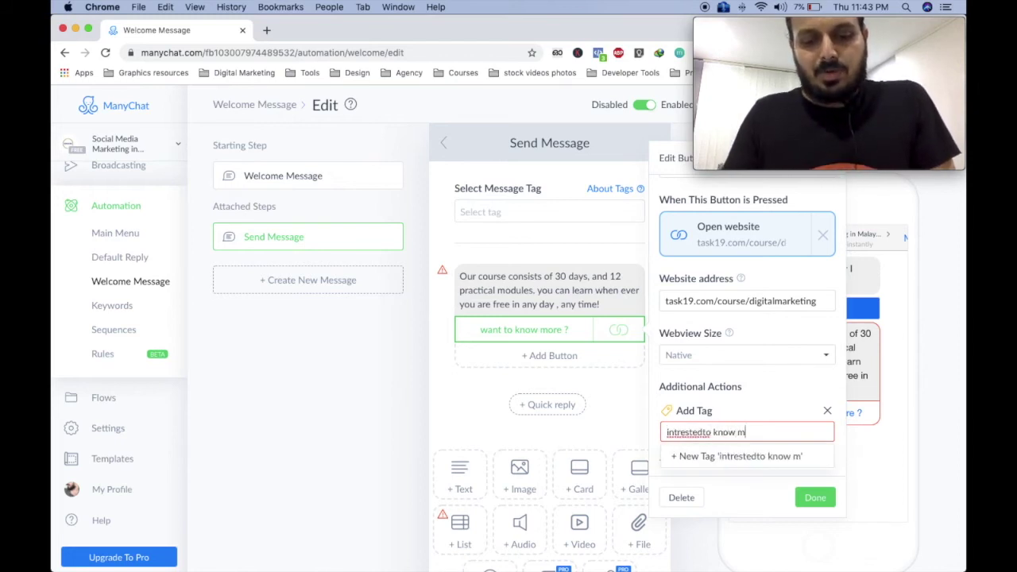
Remove the spaces so the tag reads 'intrestedtoknowmore', then close and reopen the button settings.
click(713, 432)
key(BackSpace)
click(733, 437)
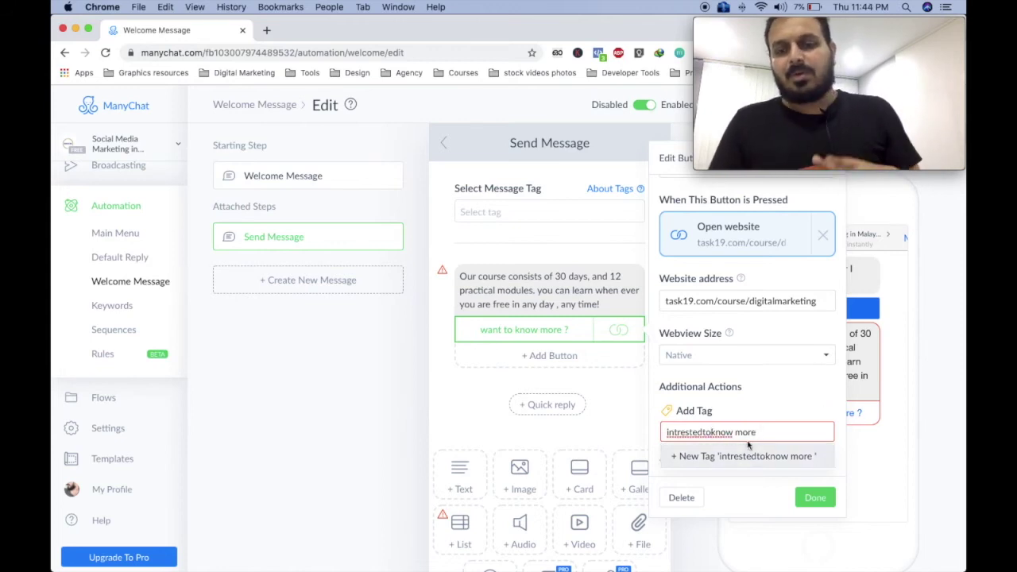
key(BackSpace)
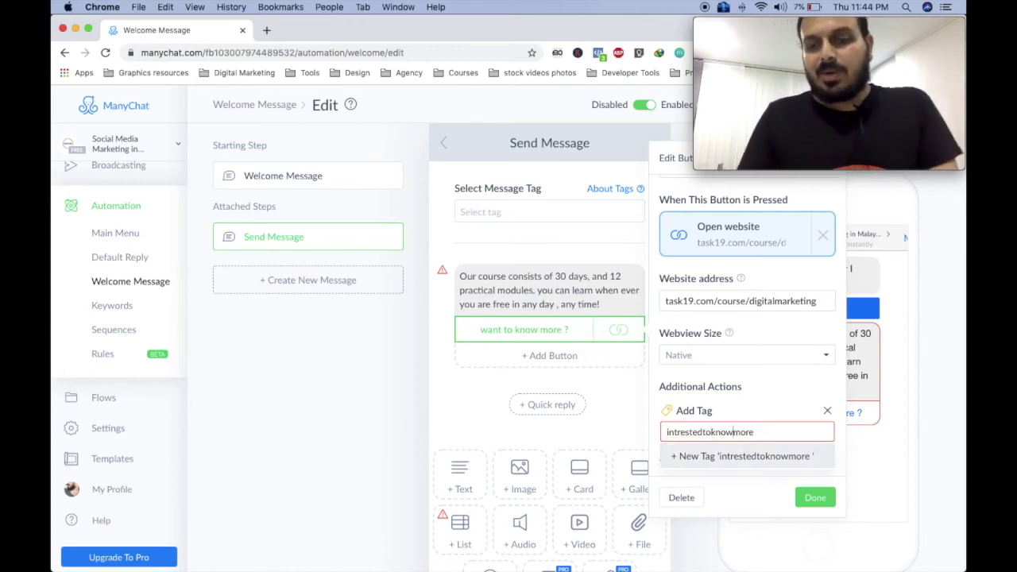
click(634, 443)
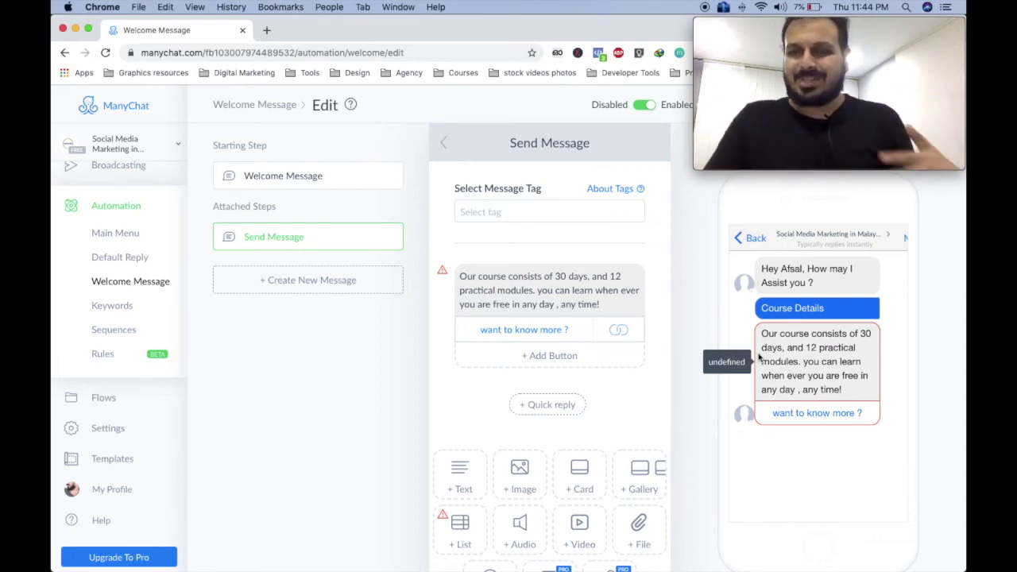
click(551, 332)
Close and reopen the 'want to know more ?' button settings to reach its tag field.
click(729, 460)
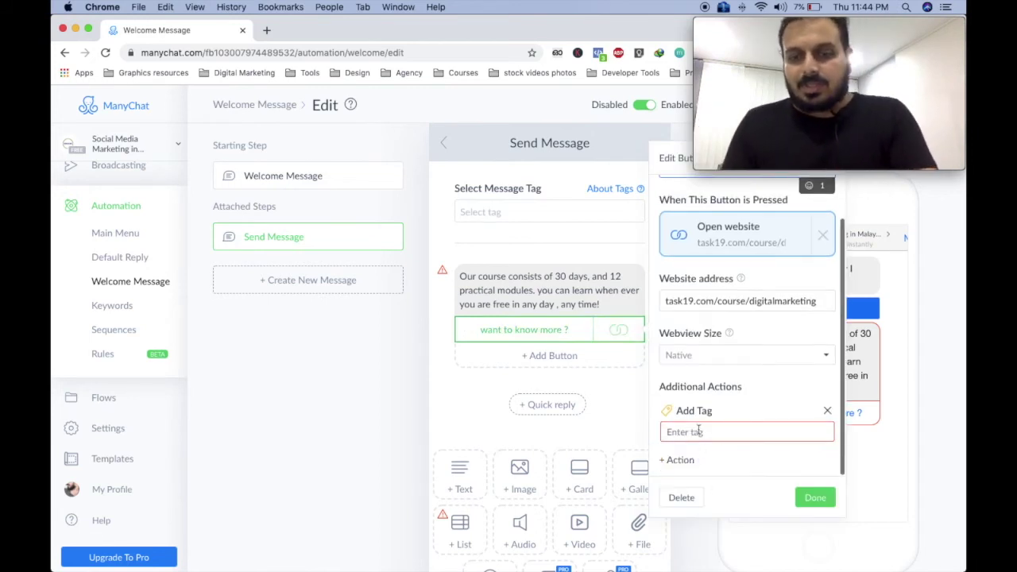
click(893, 477)
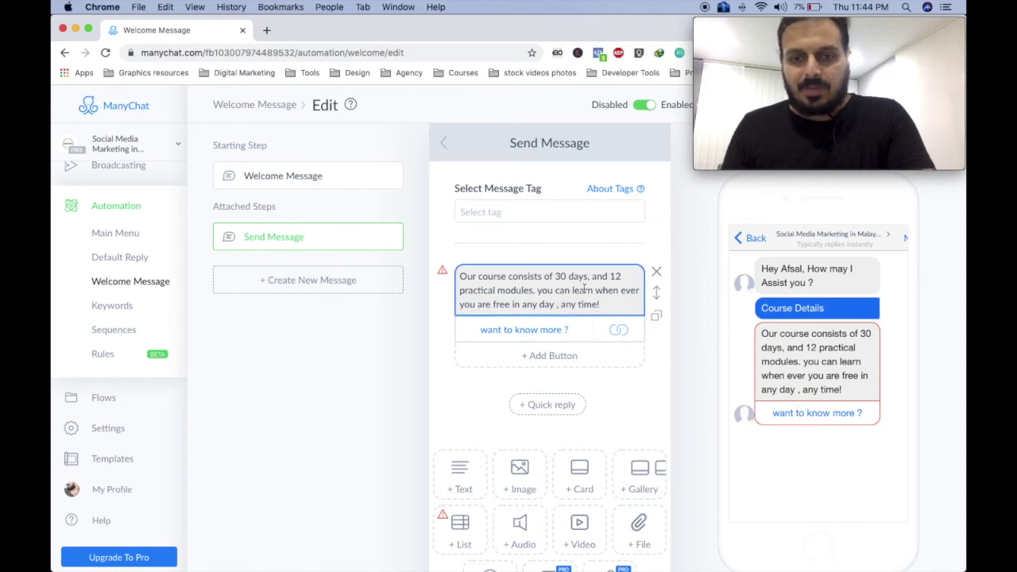
mouse_move(445, 274)
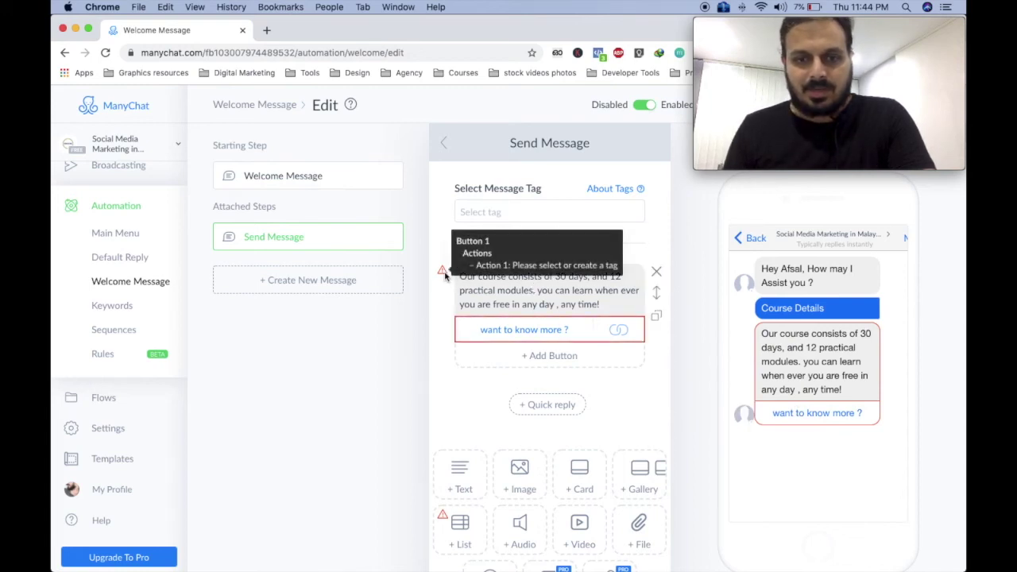
click(563, 326)
scroll(751, 405, down, 2)
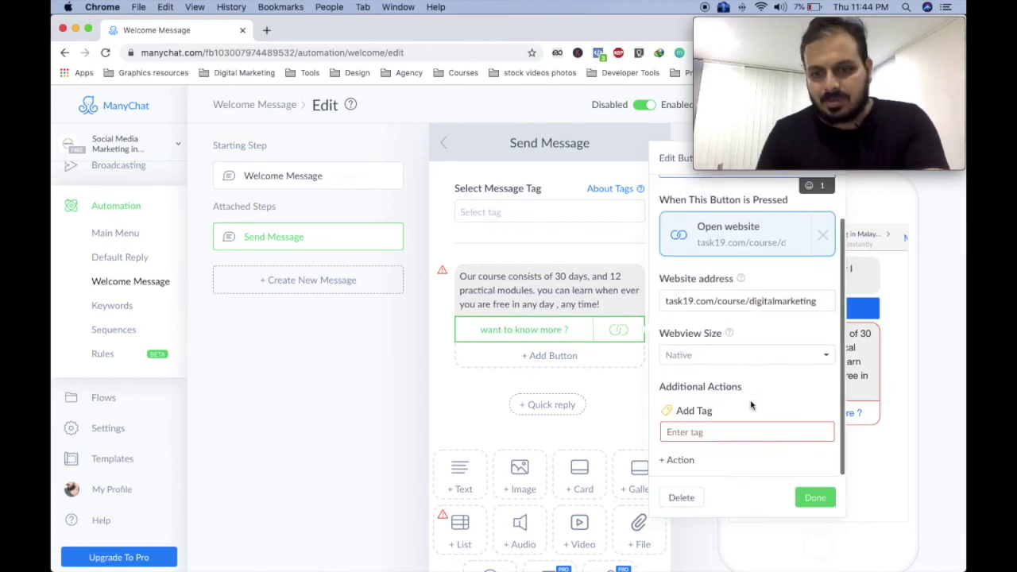
Create and apply the new tag MQL to the button and finish editing it.
click(703, 433)
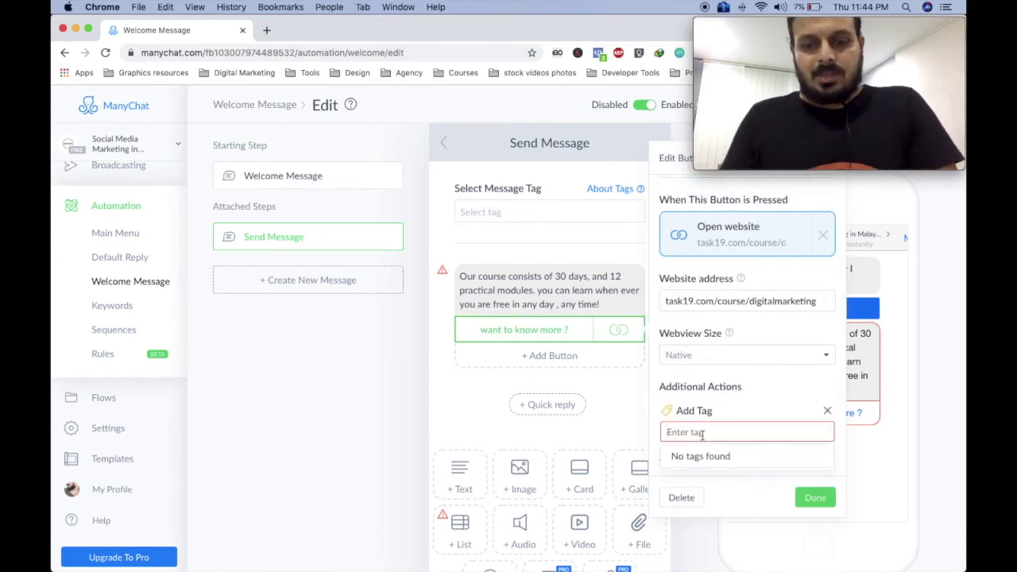
text(int)
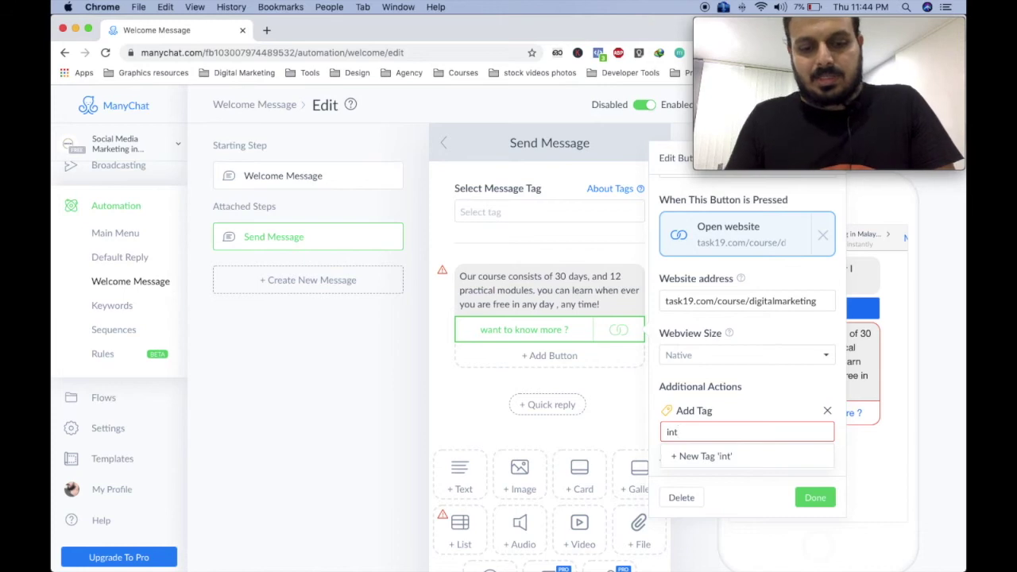
text(ereste)
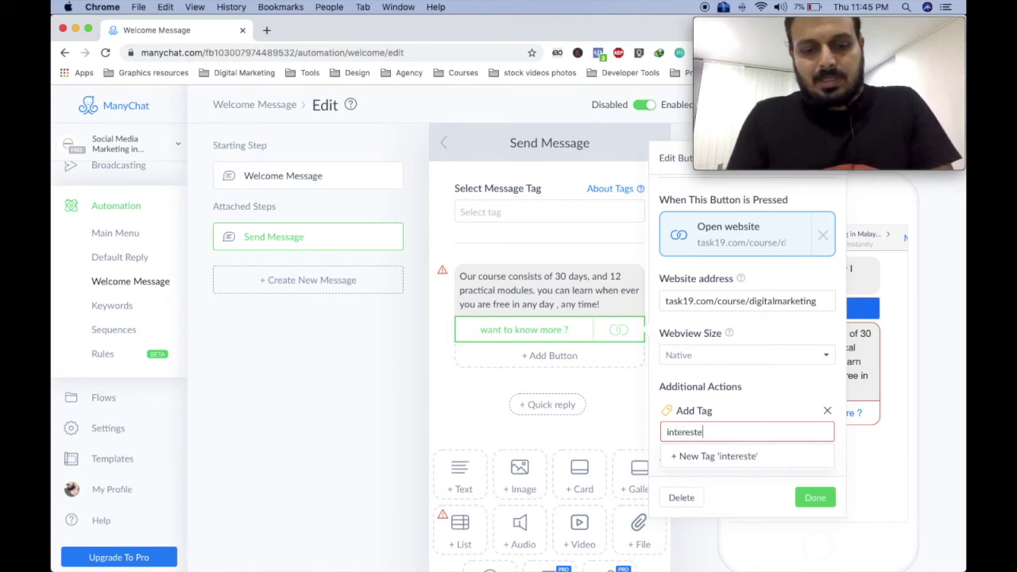
text(dfed)
key(BackSpace)
key(BackSpace)
key(BackSpace)
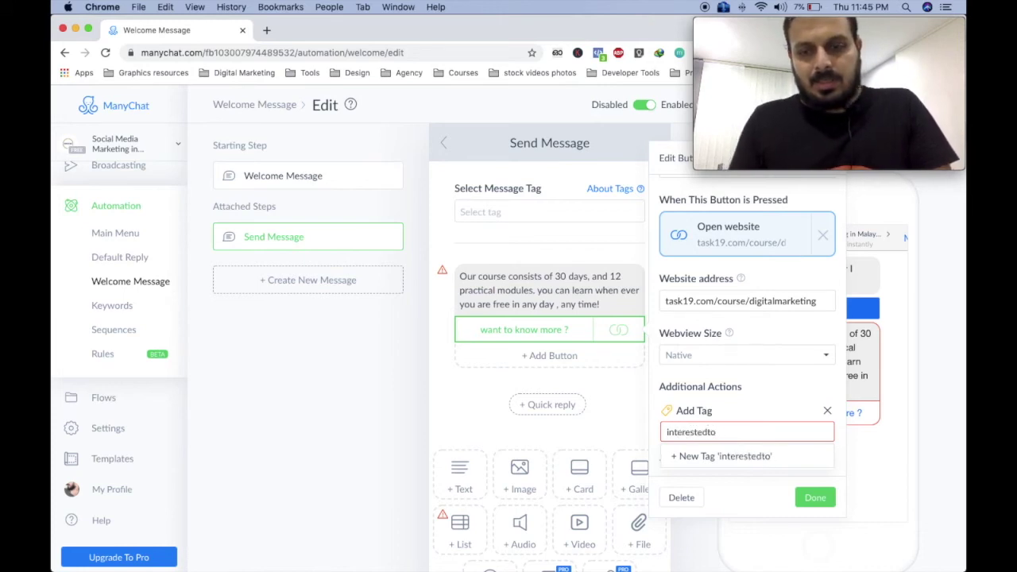
key(BackSpace)
key(BackSpace)
key(BackSpace)
key(BackSpace)
key(BackSpace)
key(BackSpace)
key(BackSpace)
key(BackSpace)
key(BackSpace)
key(BackSpace)
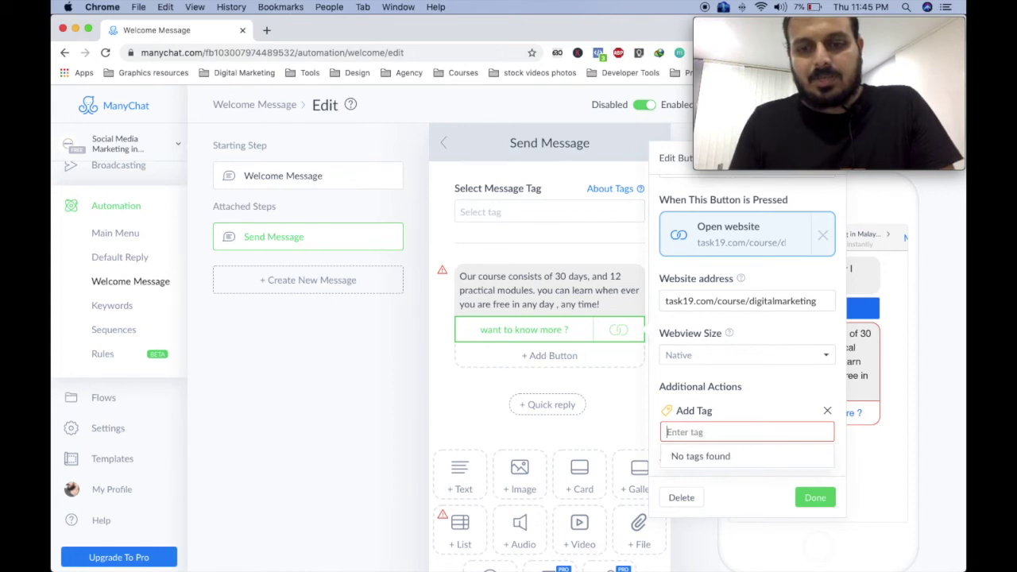
text(lead)
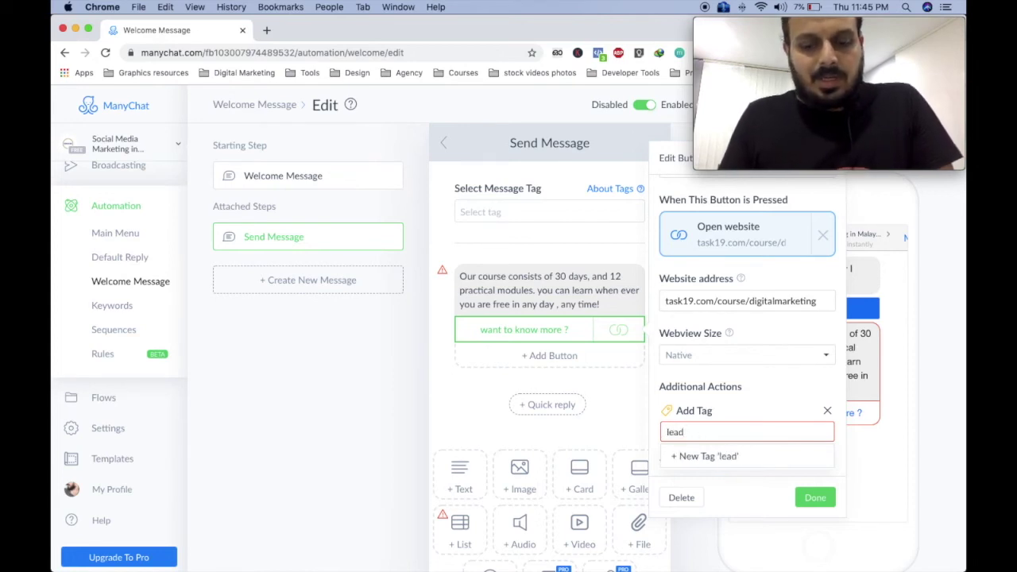
key(BackSpace)
key(BackSpace)
key(BackSpace)
key(BackSpace)
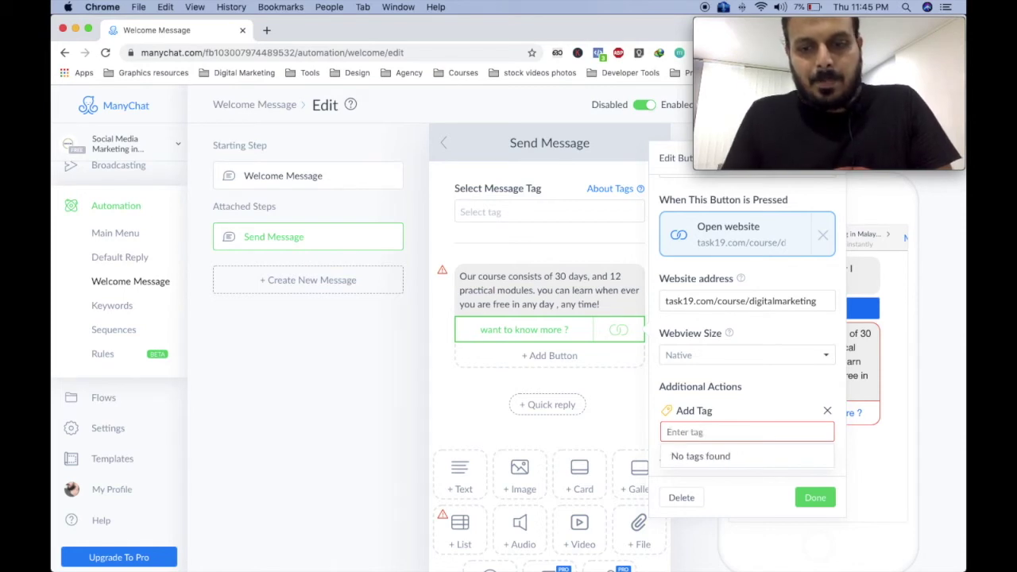
text(MQL)
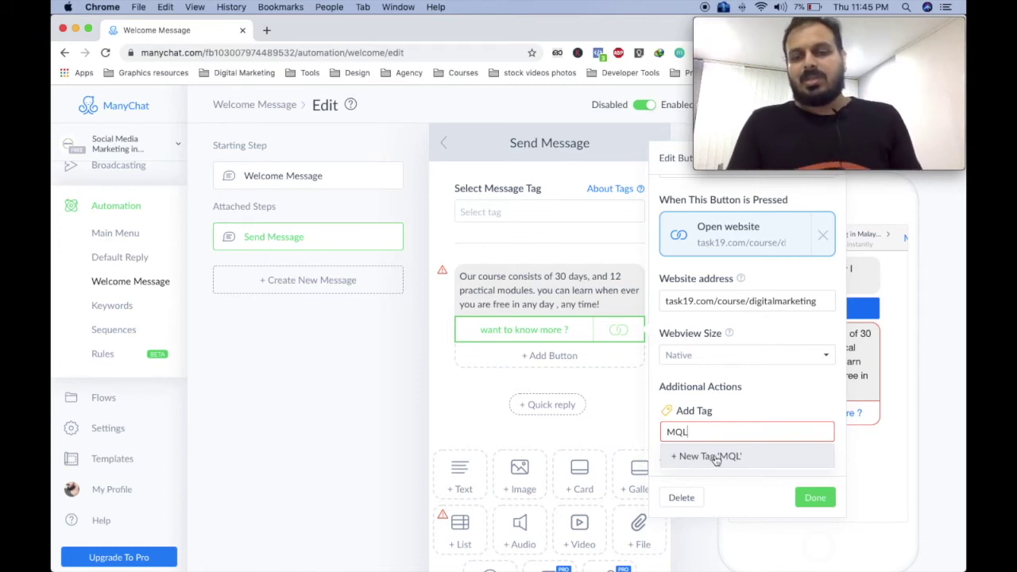
click(726, 459)
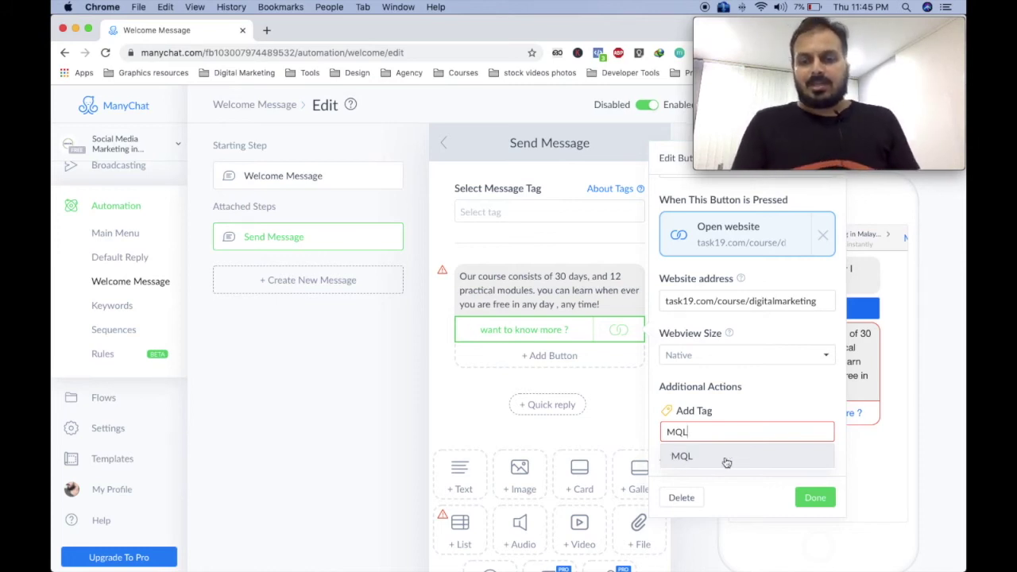
click(815, 500)
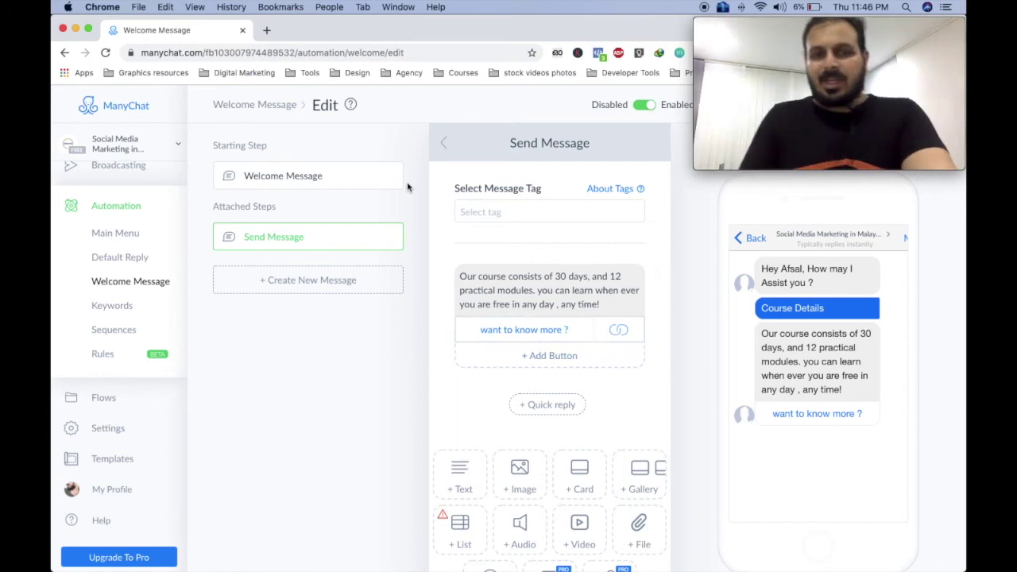
Add a 'How much is the fee' quick reply under the welcome greeting.
click(336, 176)
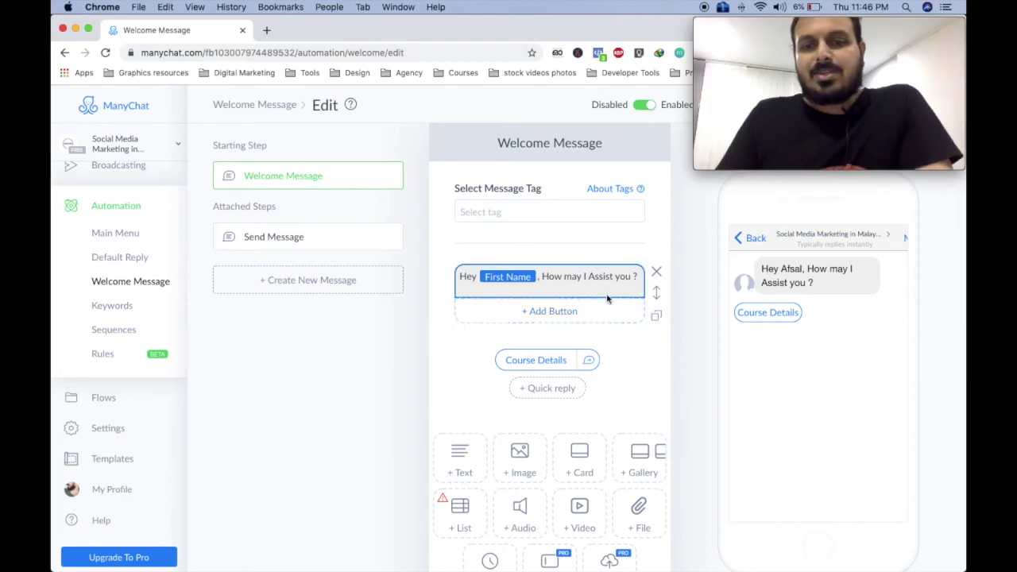
scroll(538, 320, down, 2)
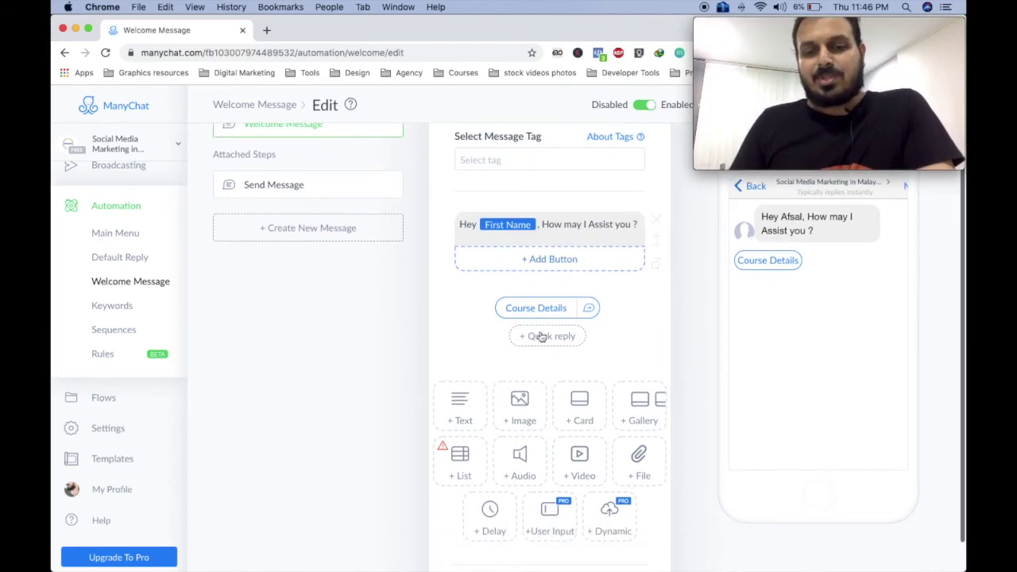
click(544, 334)
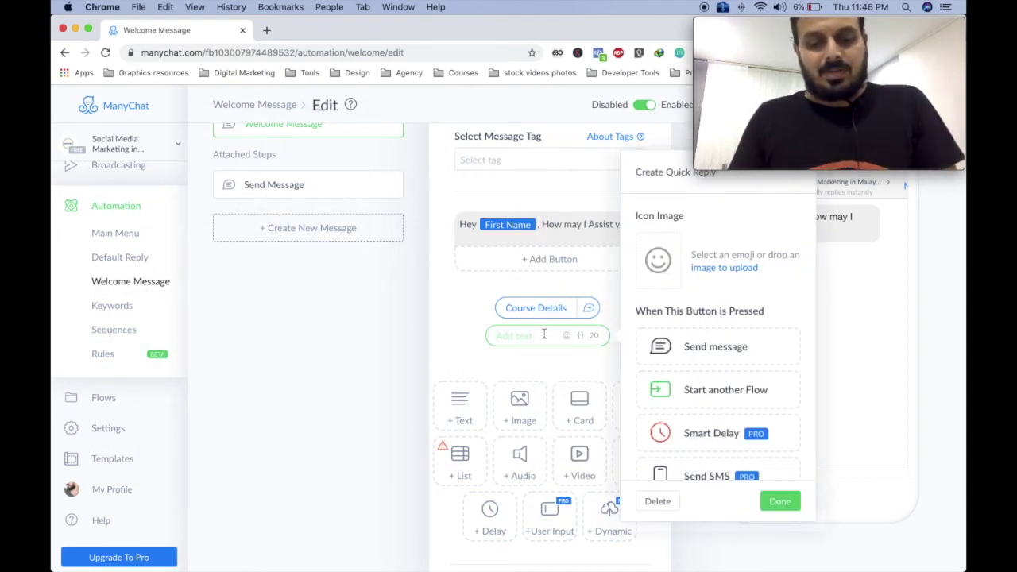
text(How much i)
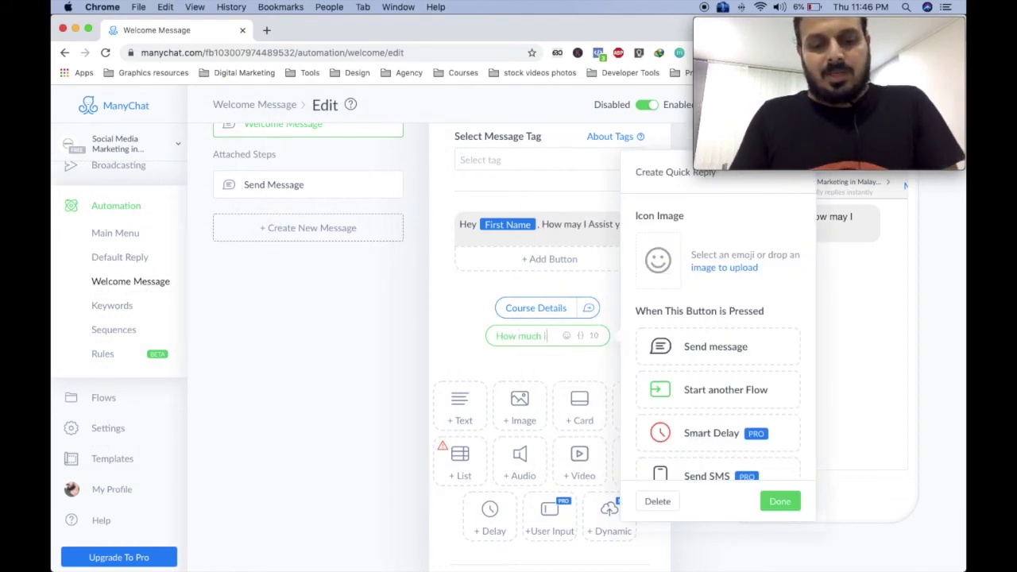
text(s the fee)
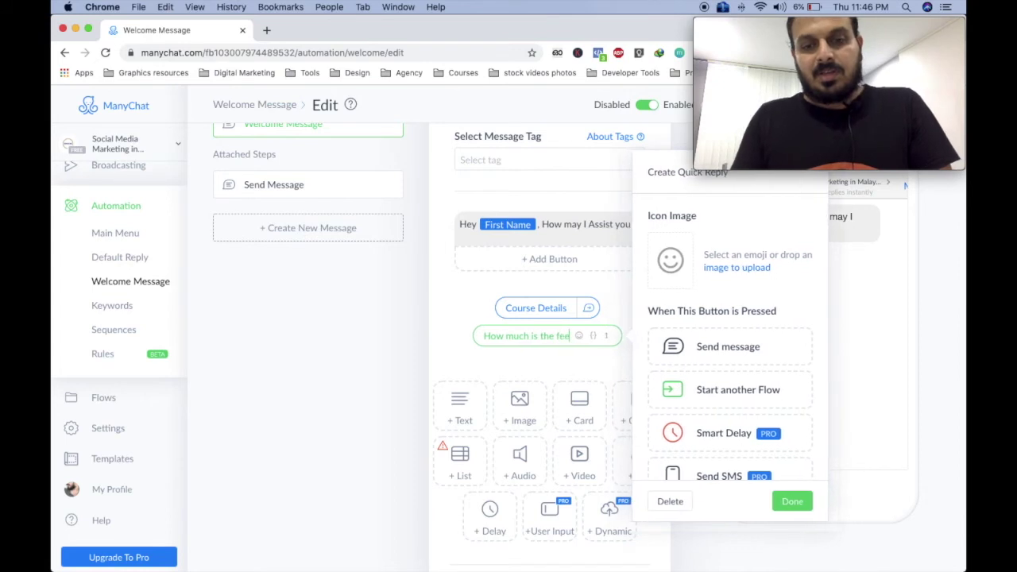
click(439, 323)
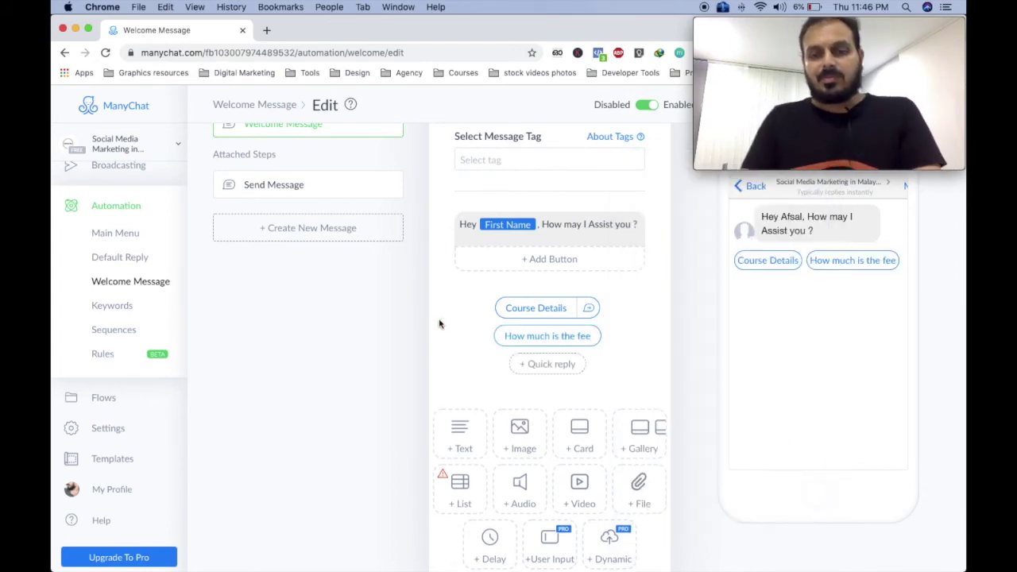
click(538, 340)
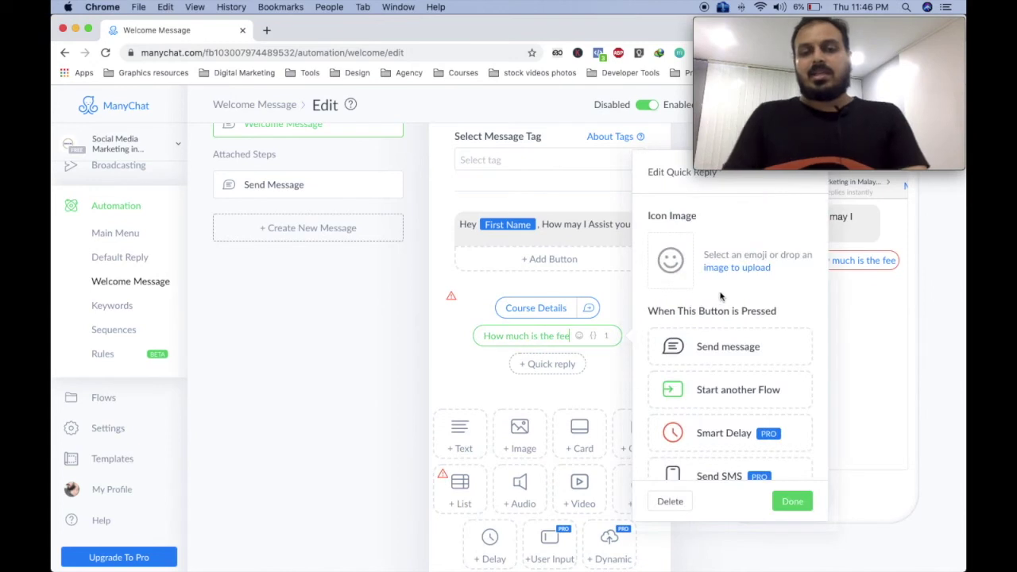
Link the fee reply to a new message stating the 6999/- fee, now 3999/- this month.
click(720, 350)
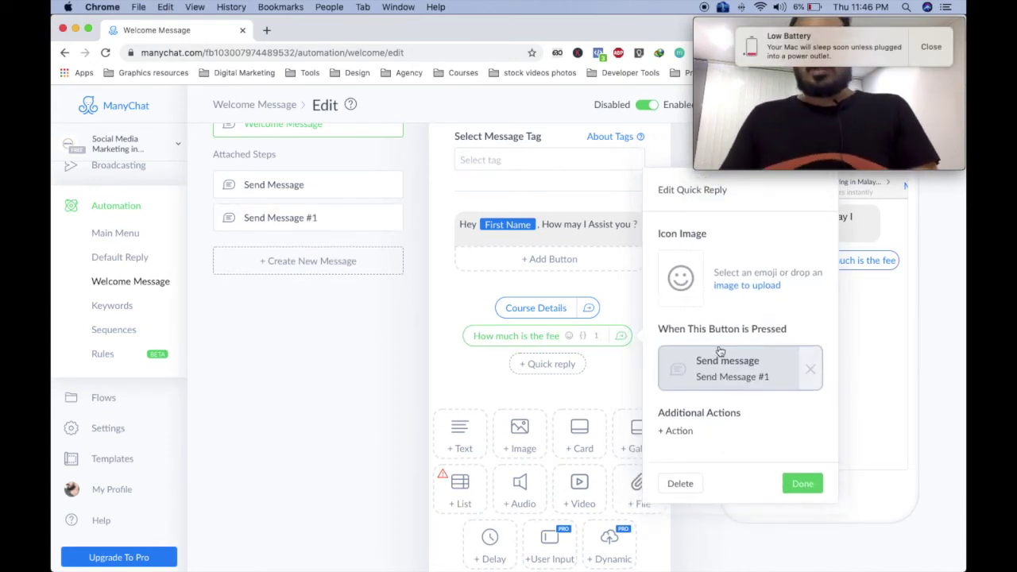
click(707, 364)
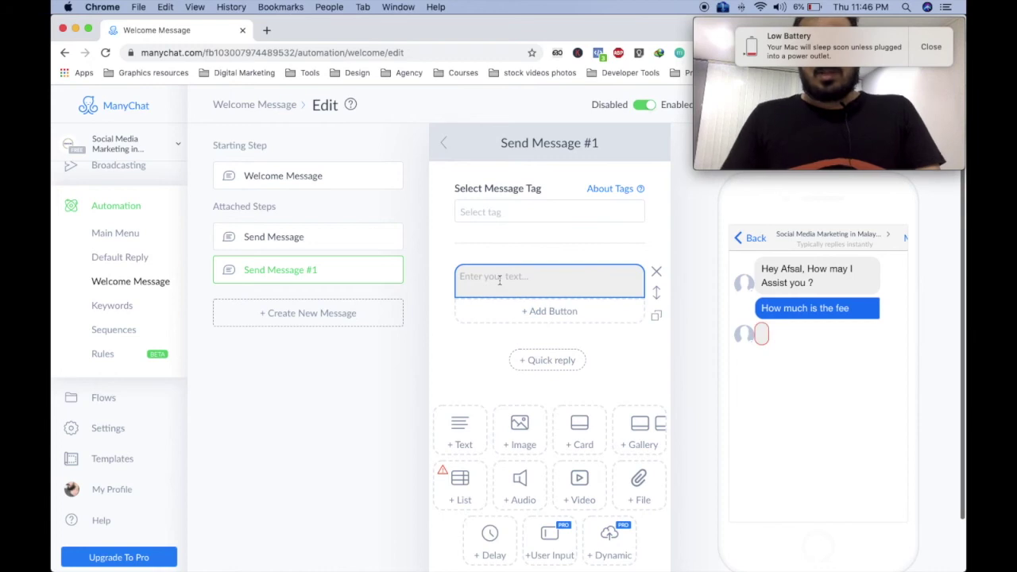
click(510, 274)
text(our fee )
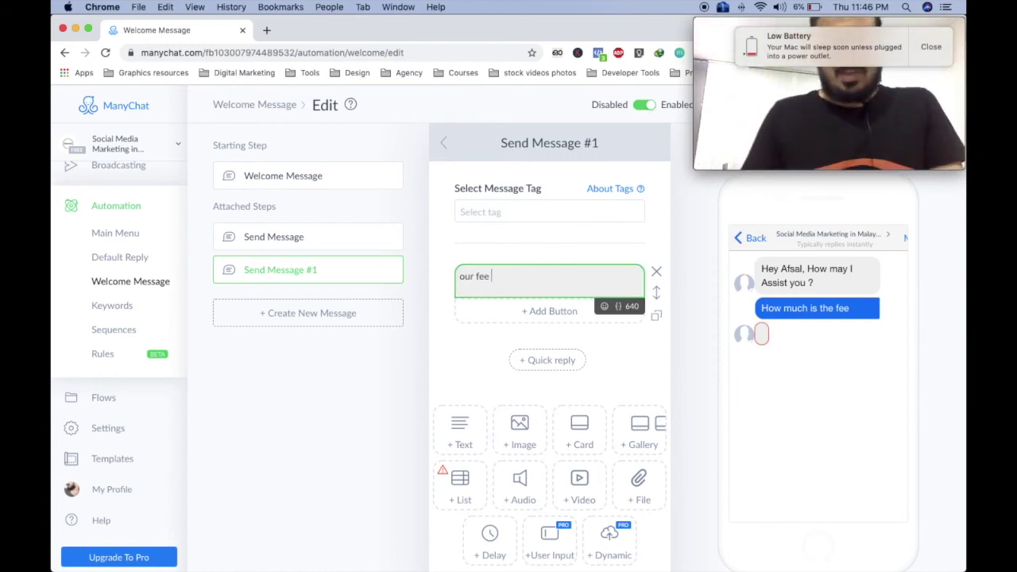
text(for Facboki mar)
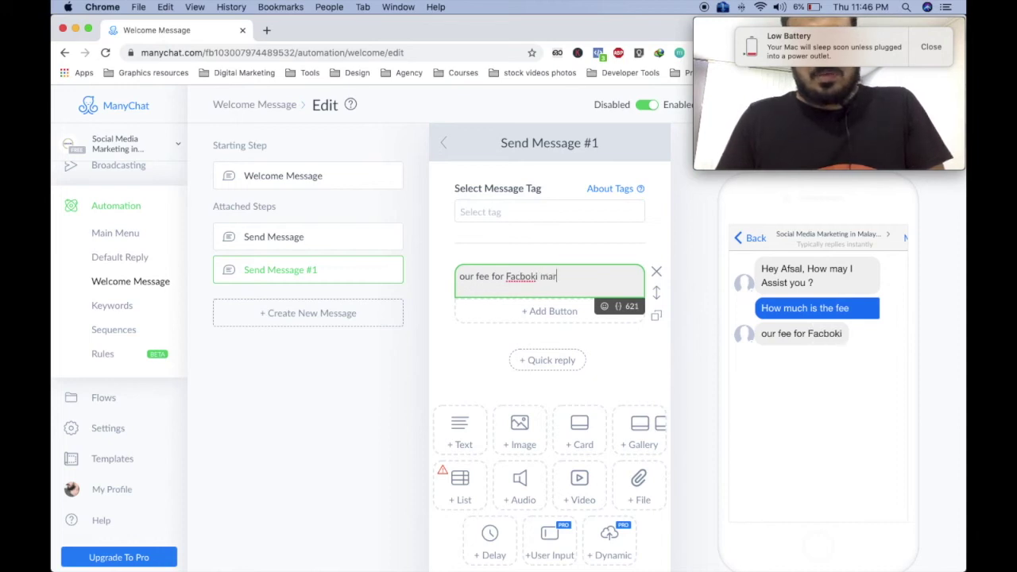
text(ket9ing online )
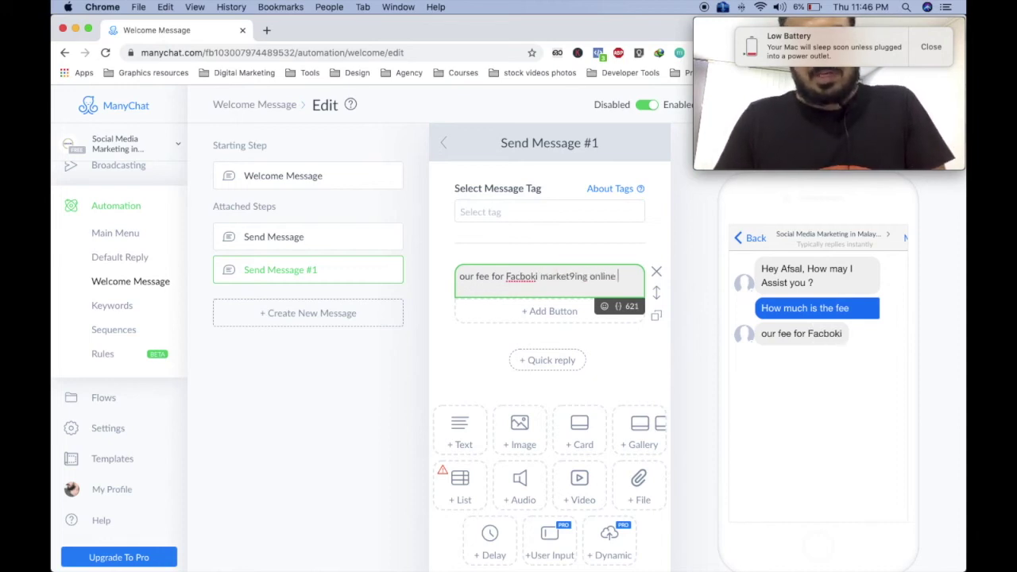
text(is 399)
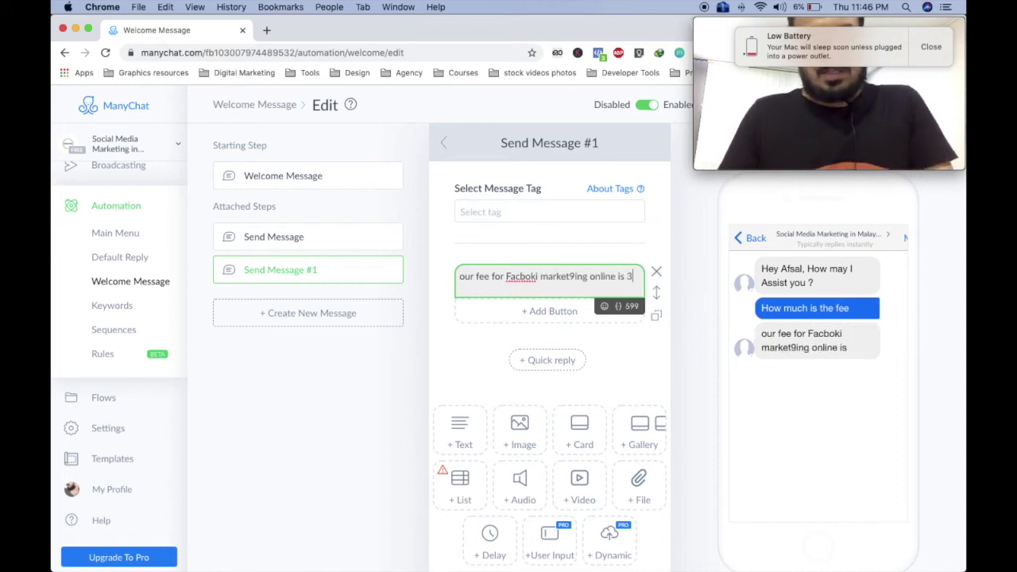
key(BackSpace)
key(BackSpace)
key(BackSpace)
key(BackSpace)
text(6999)
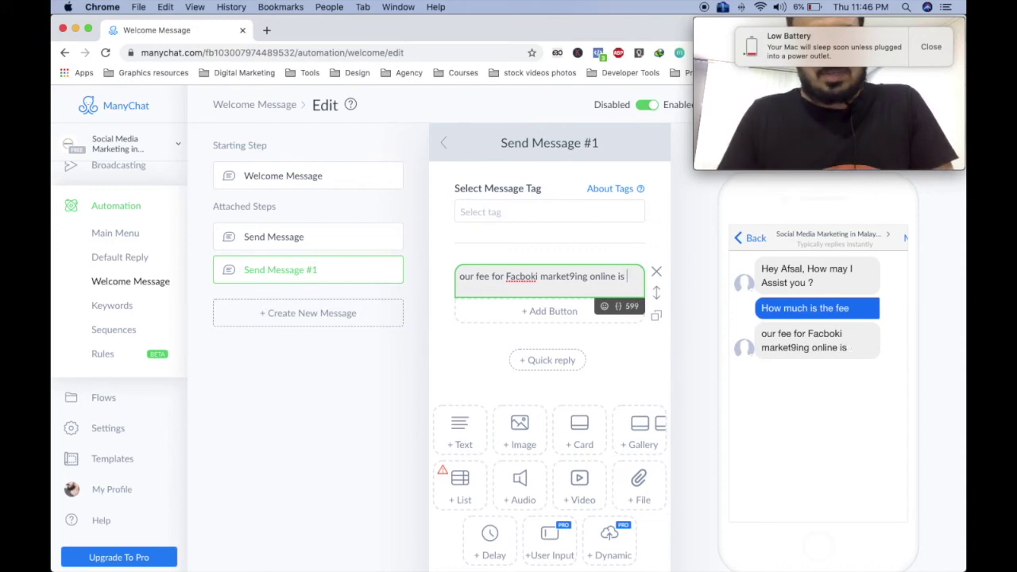
text(/)
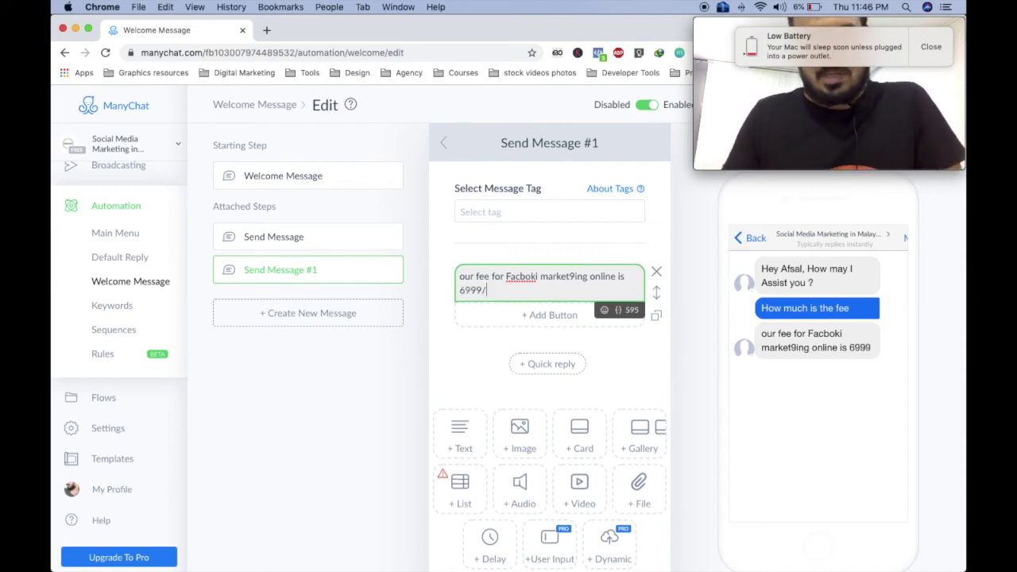
text(- but now y)
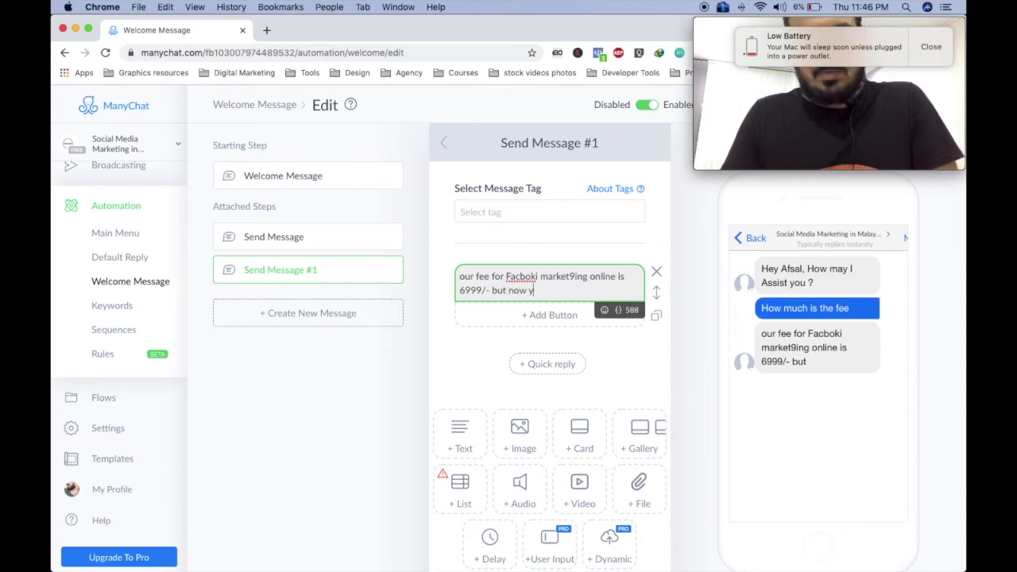
text(ou can join it for )
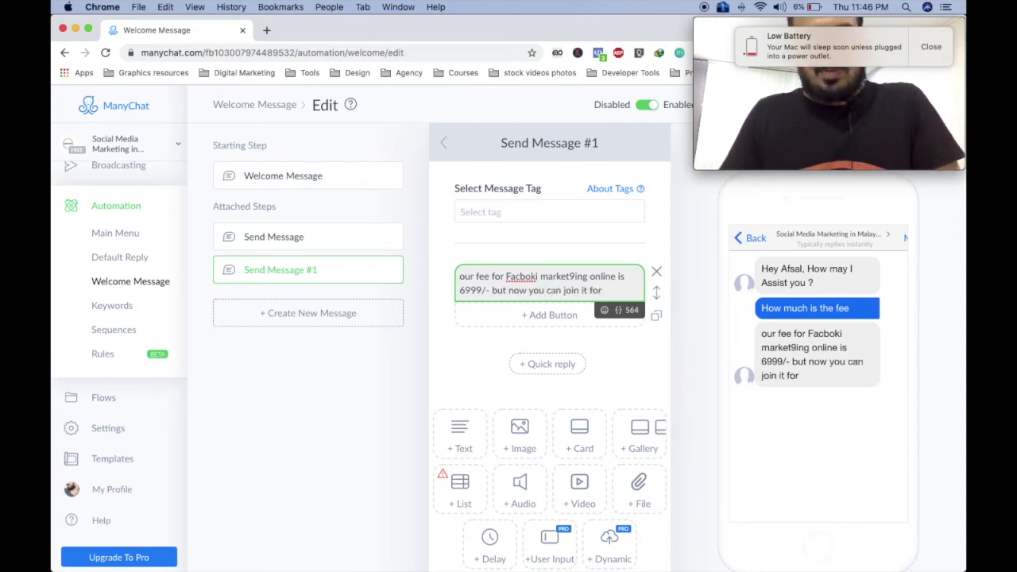
text(3999/)
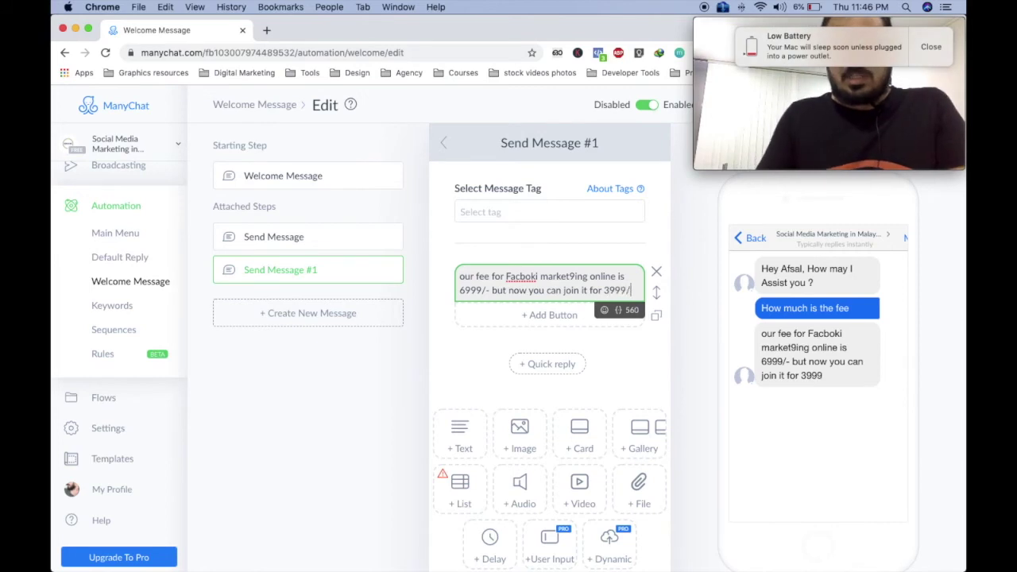
text(- for)
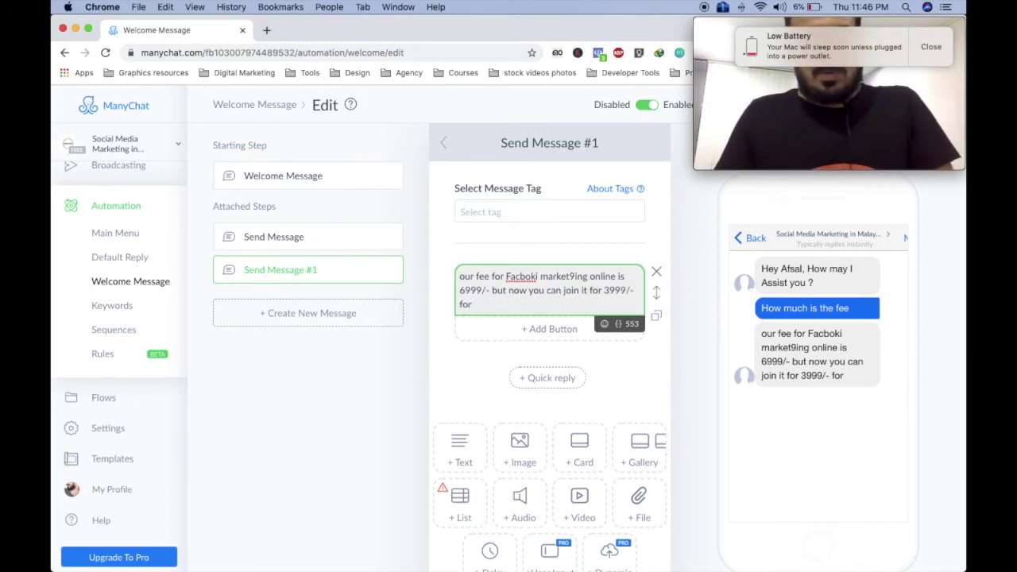
text( this month!)
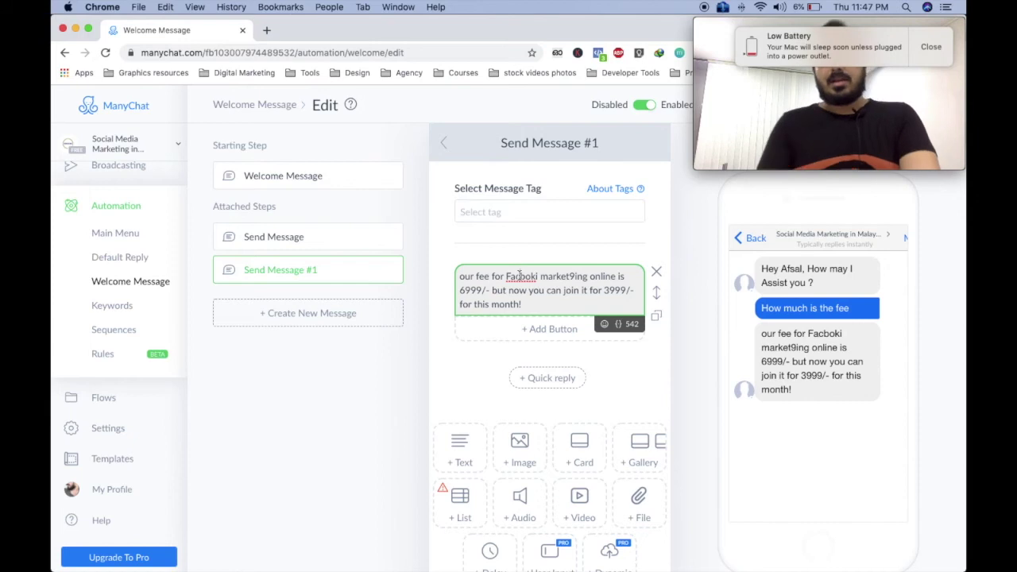
Correct the typos so the message reads 'Facebook marketing'.
click(519, 276)
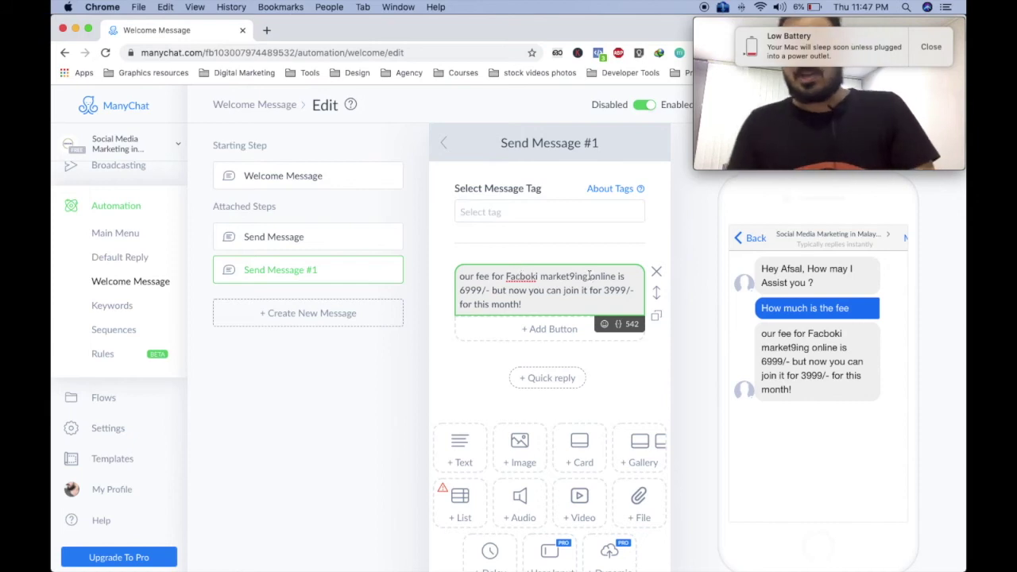
click(930, 47)
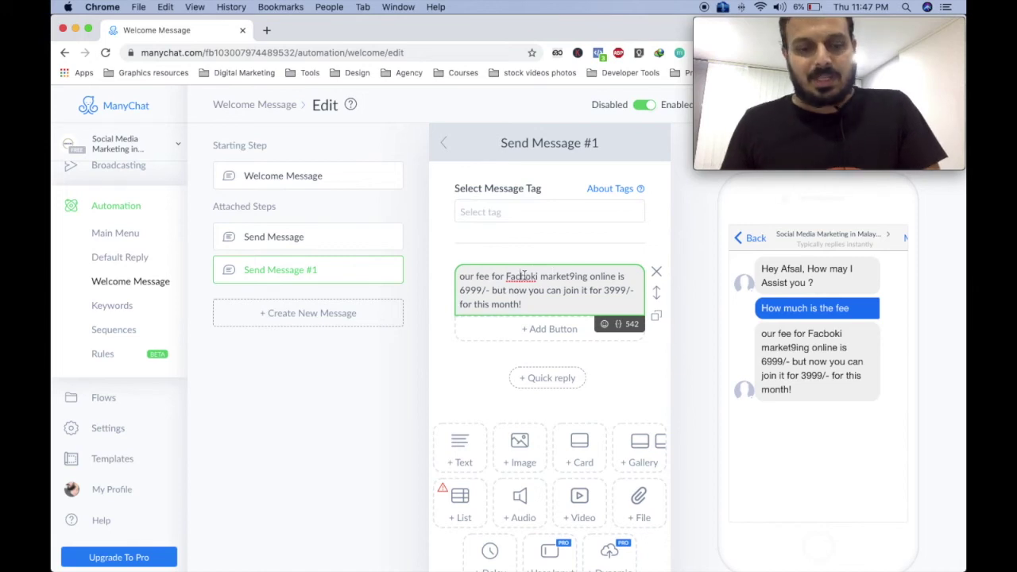
text(ebo)
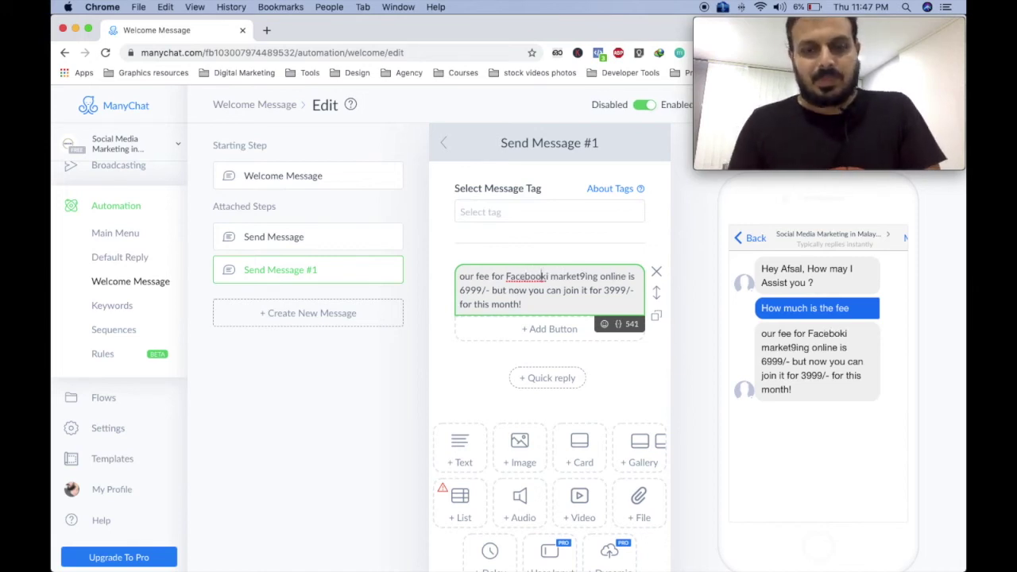
key(Right)
key(Delete)
click(584, 278)
key(BackSpace)
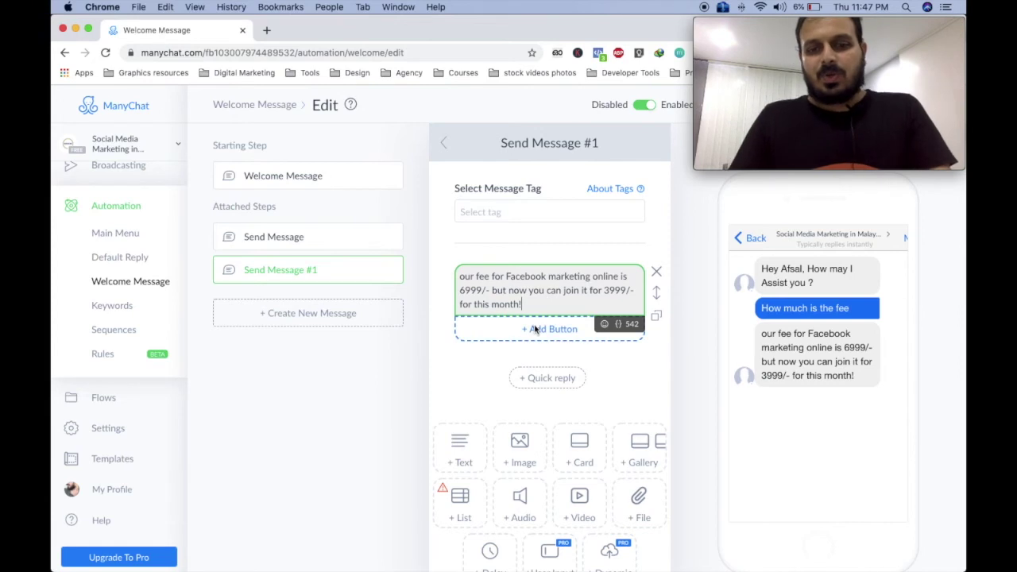
click(542, 329)
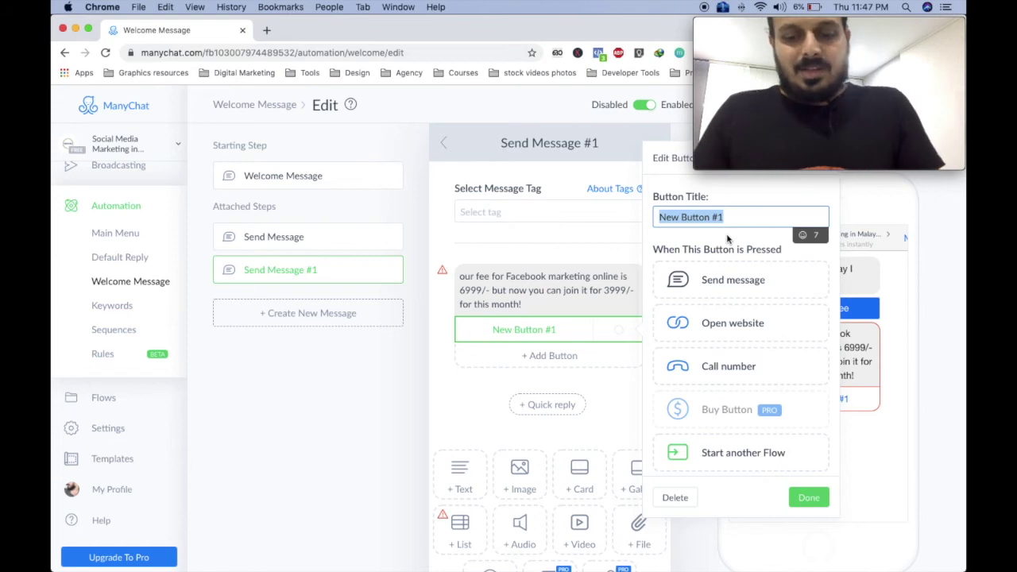
Title the new fee-message button 'Interested to join', fixing the spelling of Interested.
text(INtrested to join)
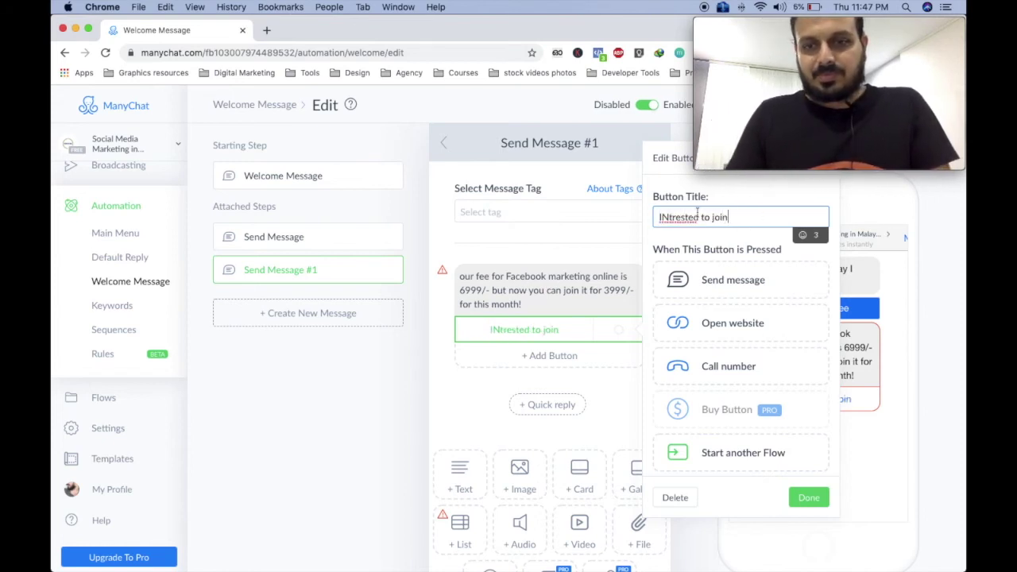
right_click(680, 221)
click(697, 228)
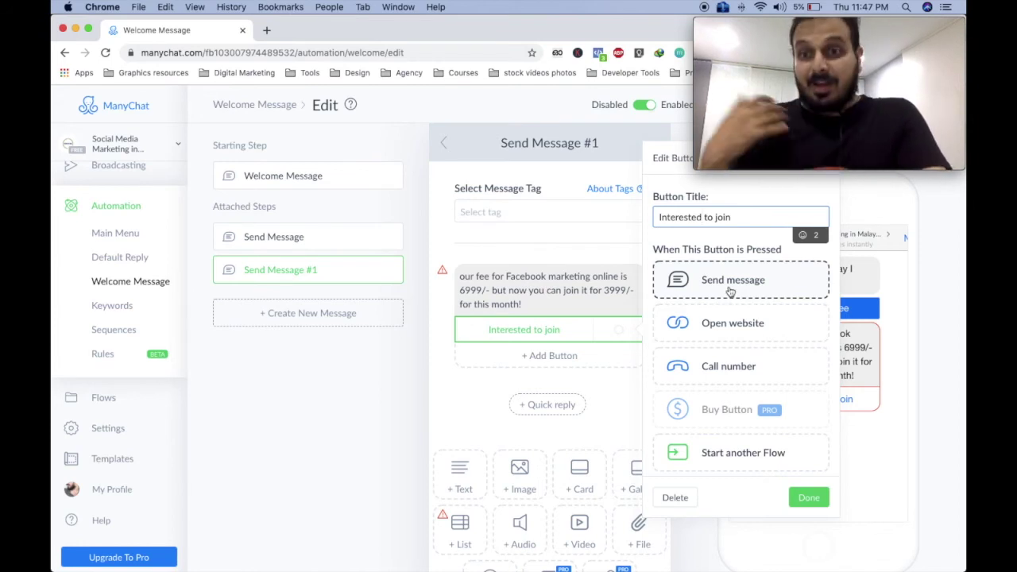
Set the Interested to join button to call a specific phone number and save it.
click(744, 374)
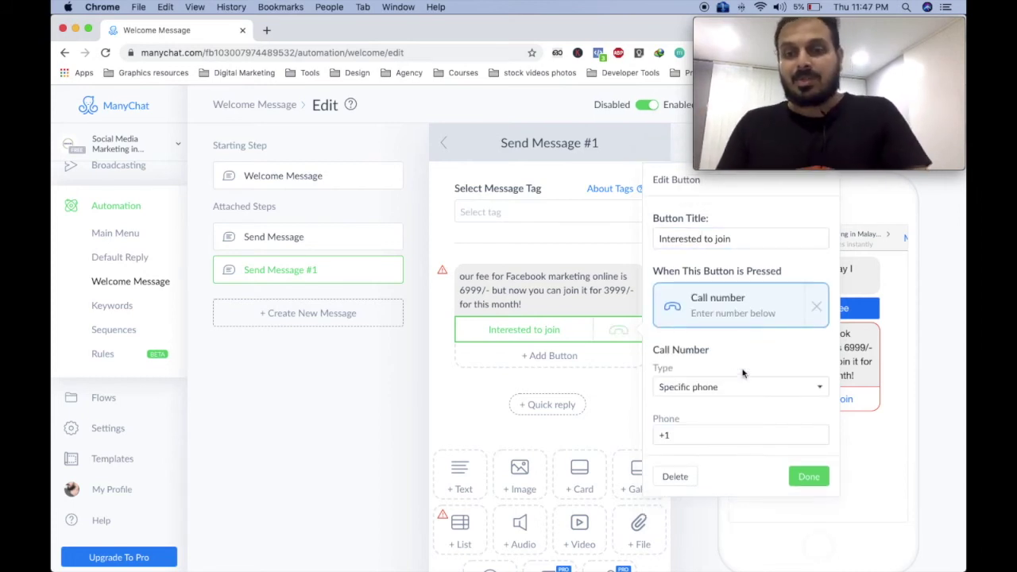
click(703, 388)
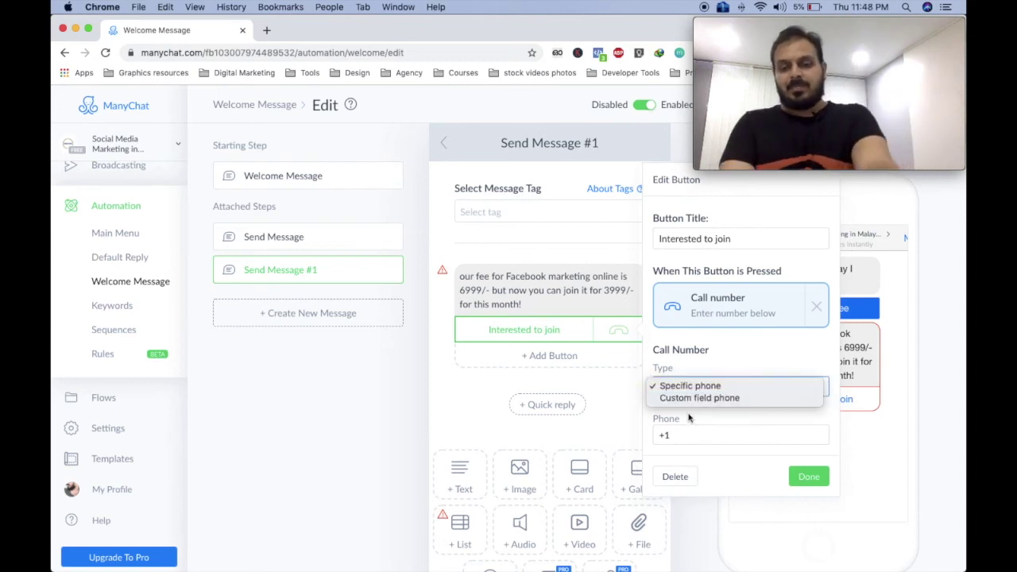
click(668, 436)
click(673, 434)
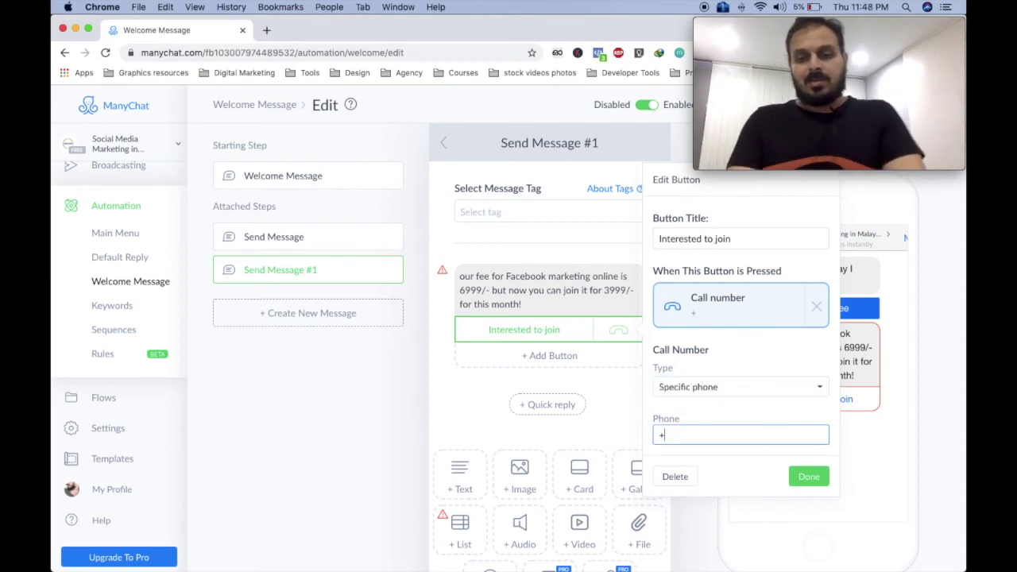
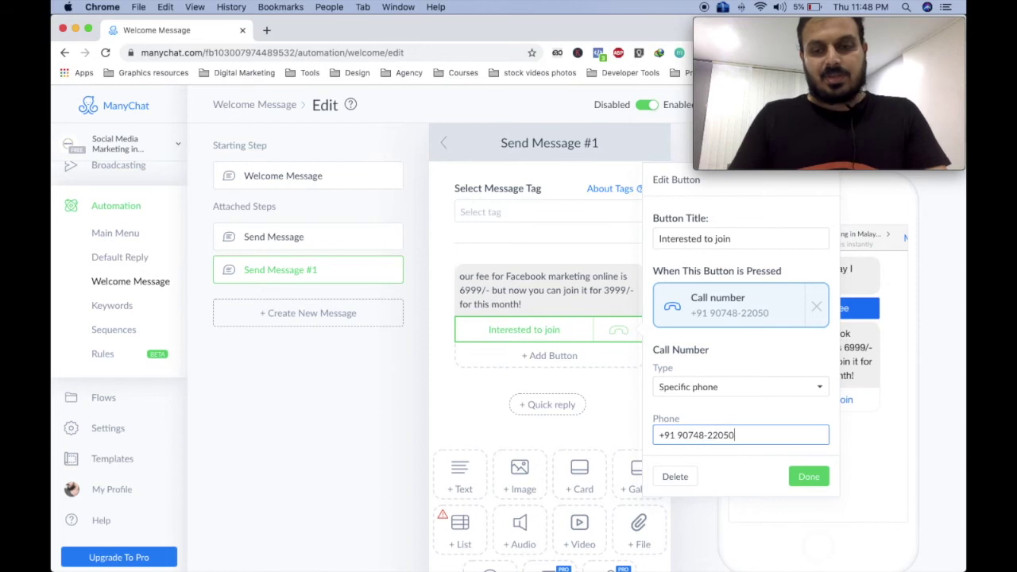
click(809, 478)
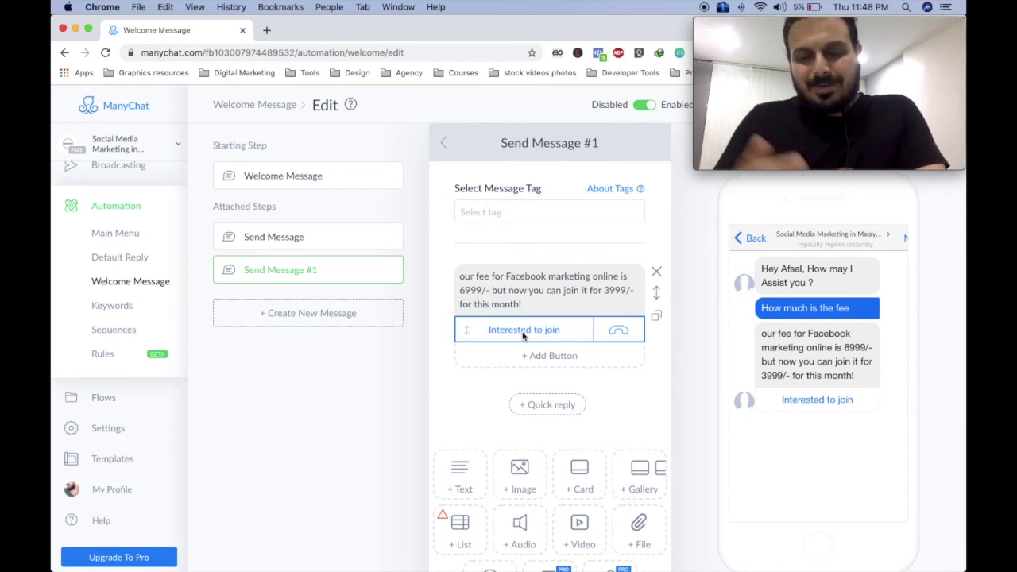
Return to the automation editor and select the Welcome Message greeting block.
scroll(520, 477, down, 3)
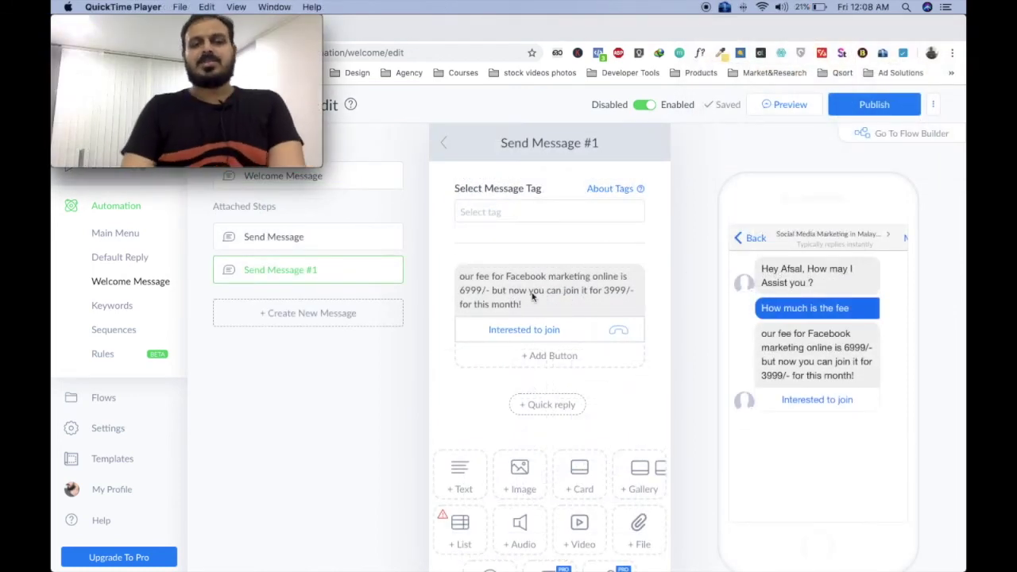
click(362, 186)
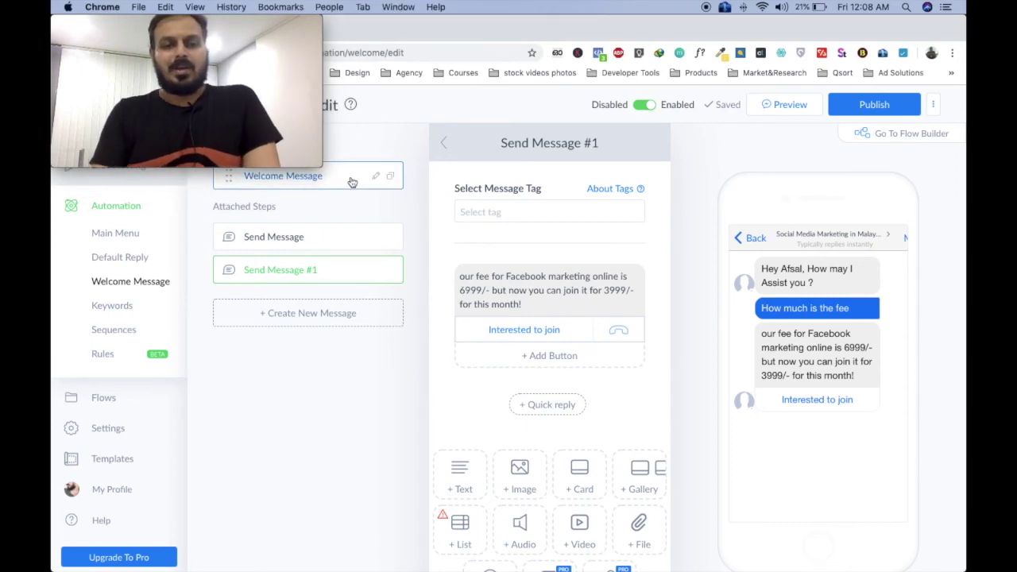
click(352, 182)
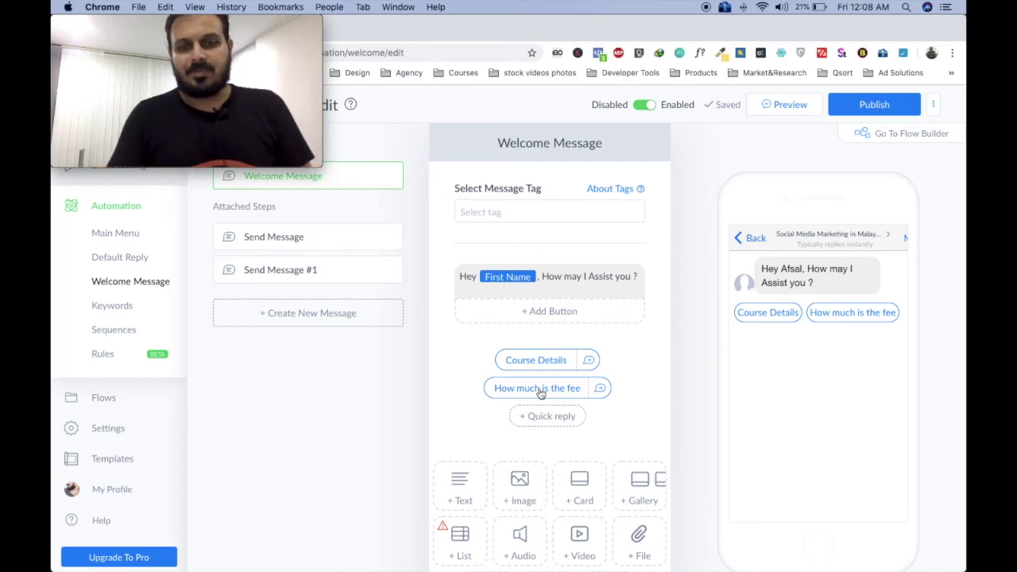
click(549, 286)
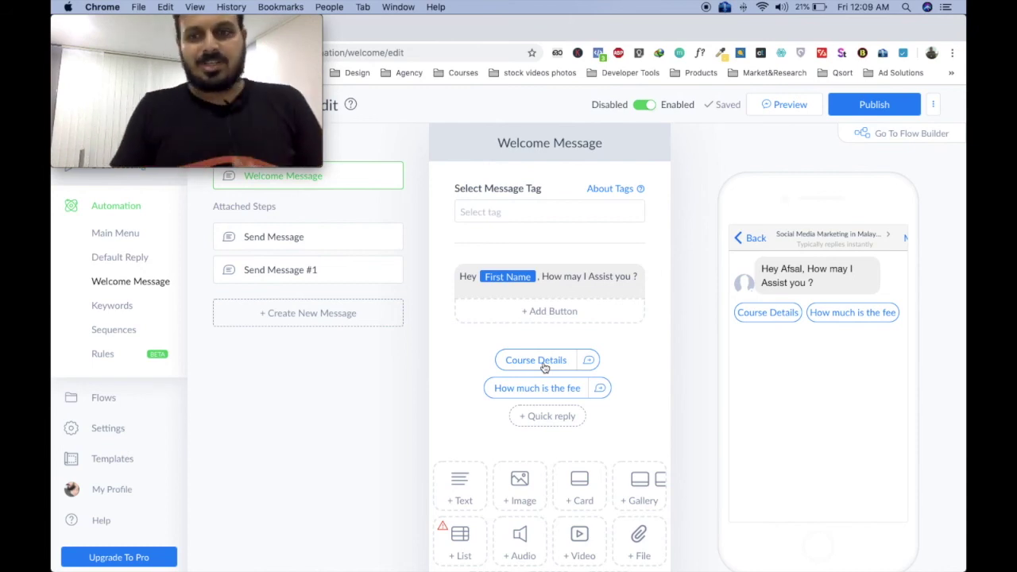
mouse_move(577, 291)
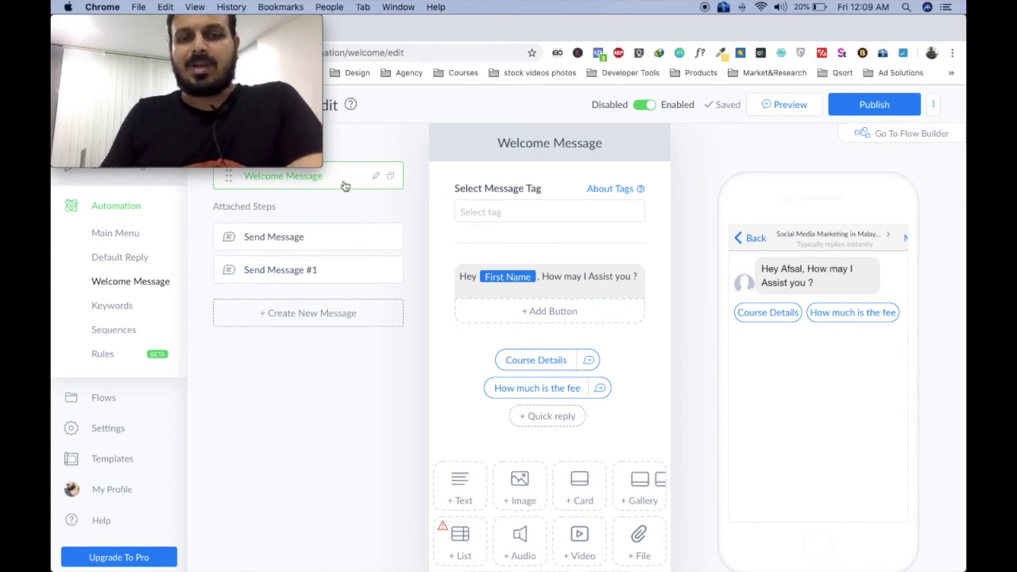
click(299, 236)
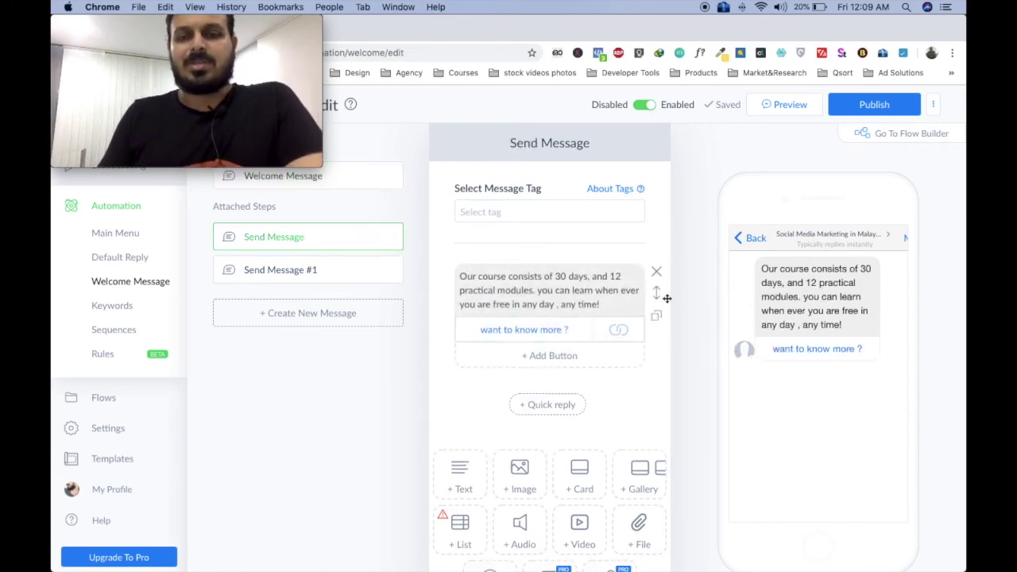
click(322, 272)
click(459, 283)
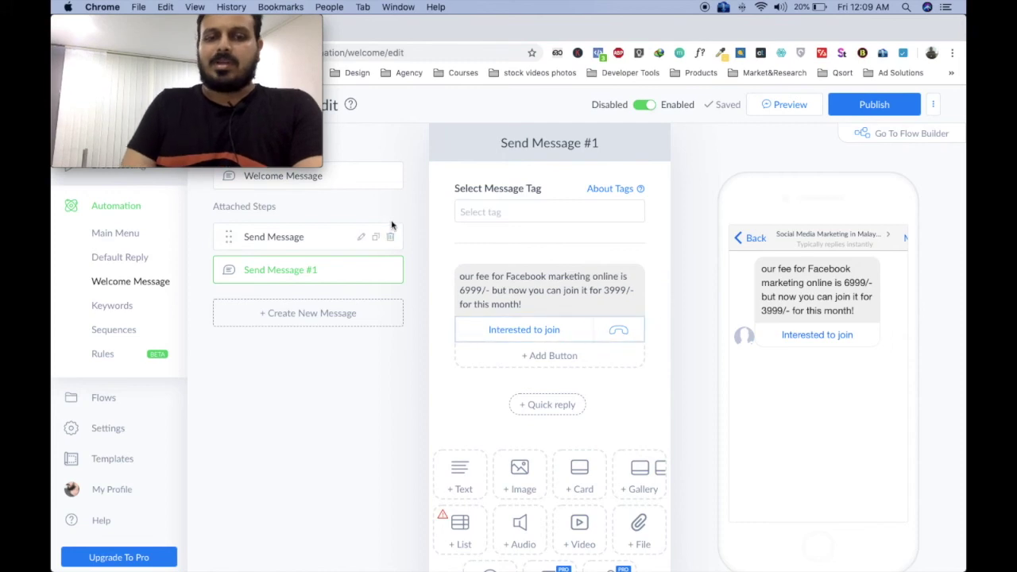
click(358, 176)
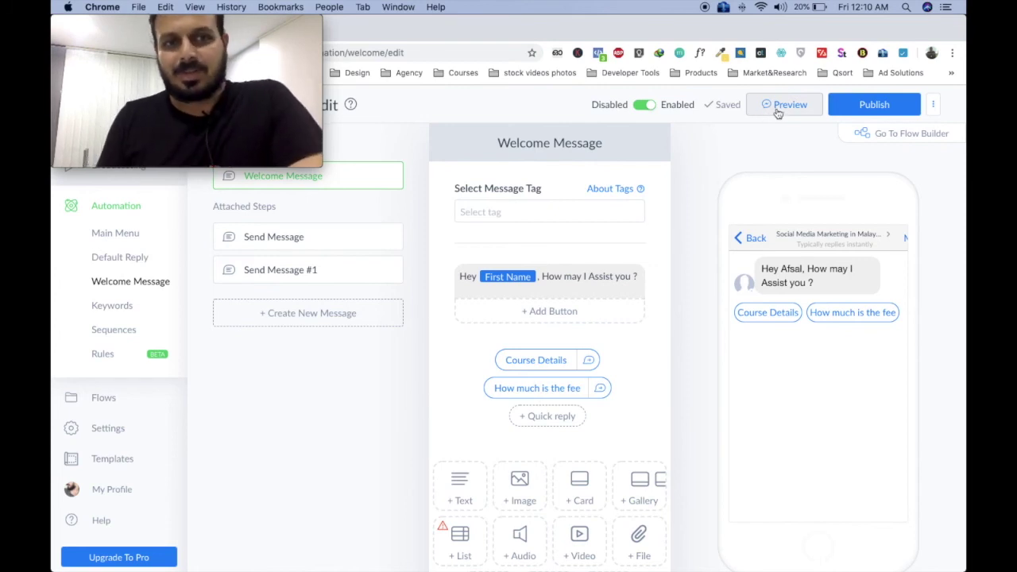
Publish the welcome automation and switch to the Facebook page window.
click(855, 105)
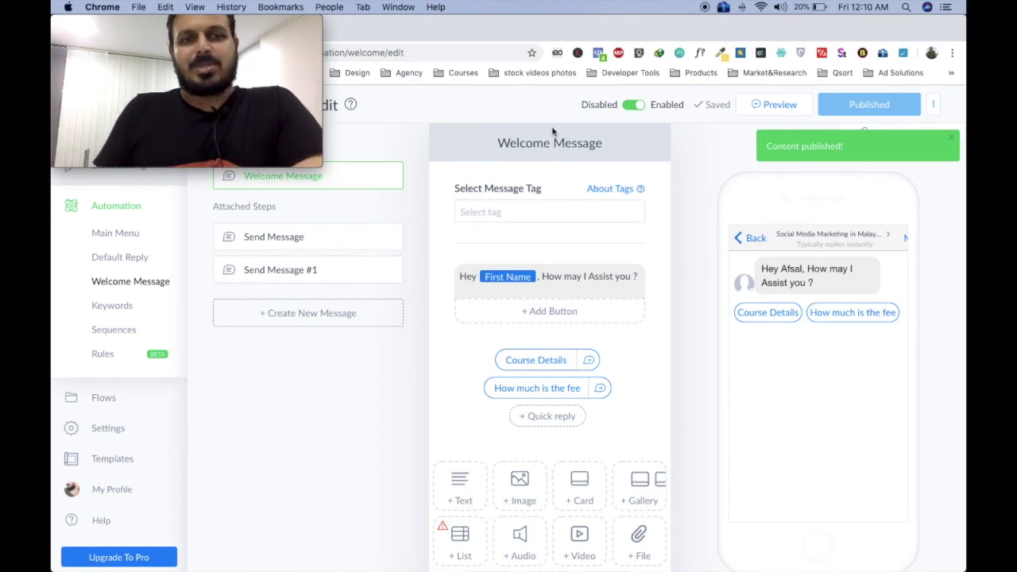
key(ctrl+Up)
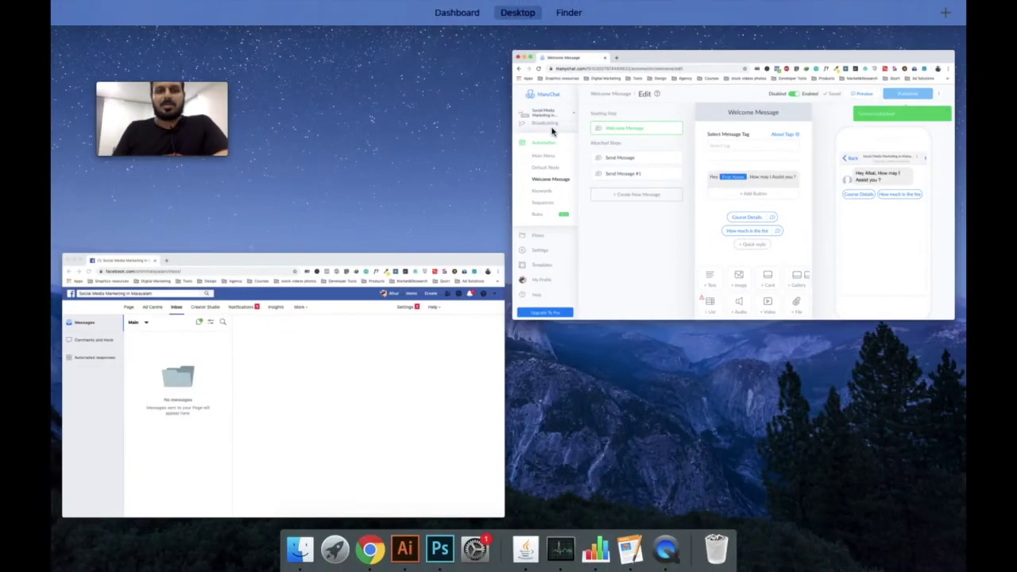
click(397, 295)
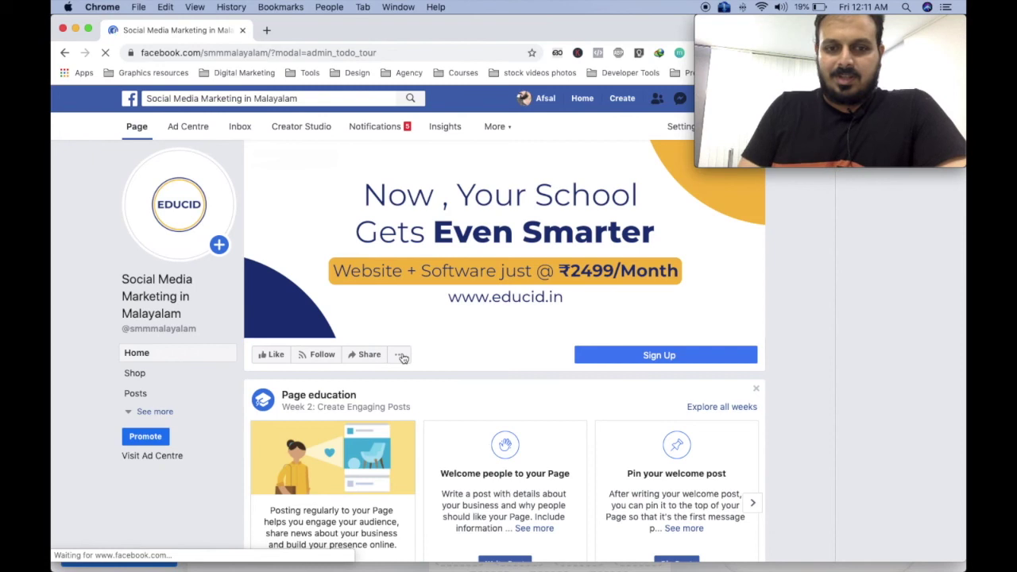
View the Facebook page as a visitor and open a message chat with it.
click(401, 357)
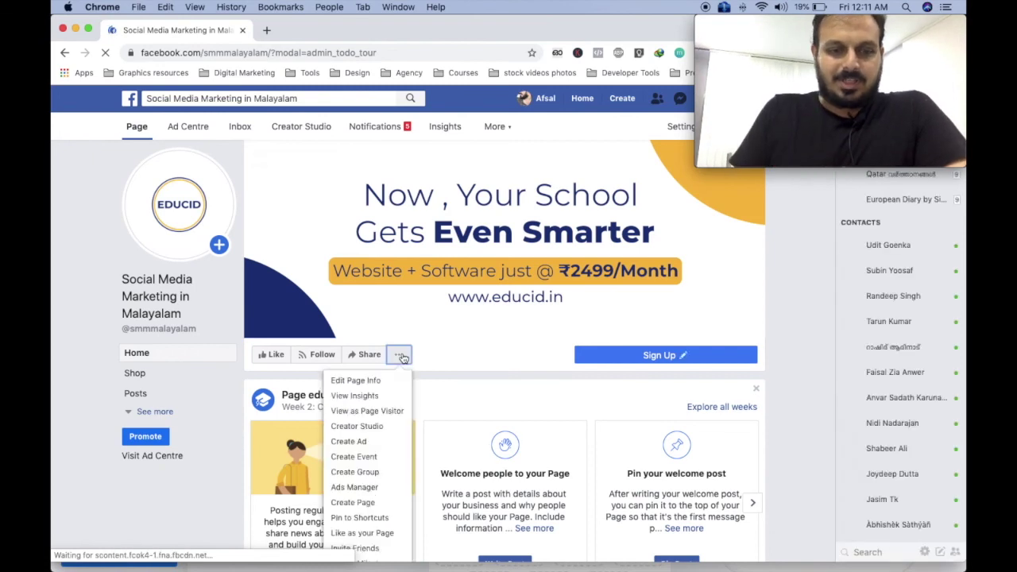
click(375, 416)
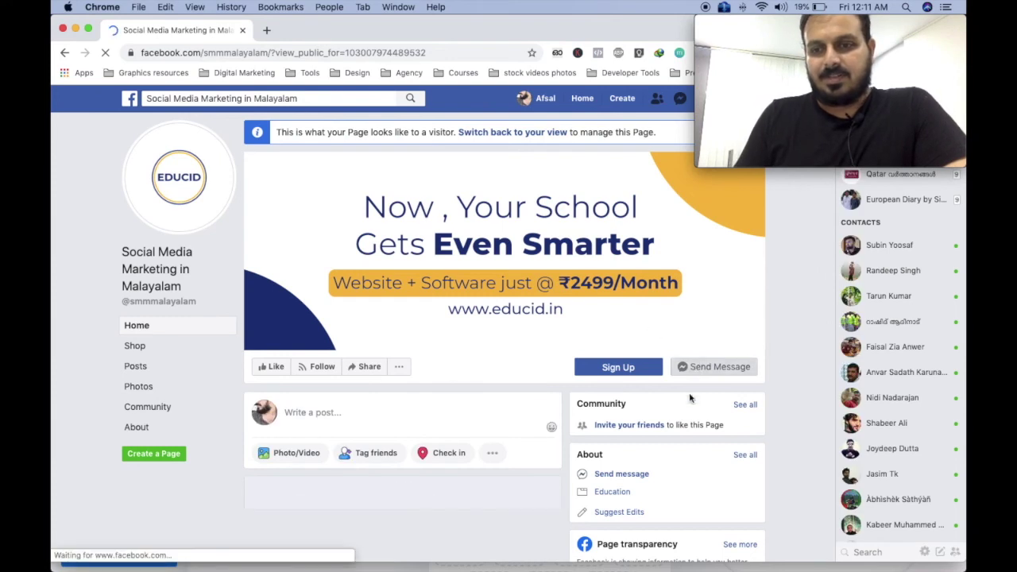
click(724, 375)
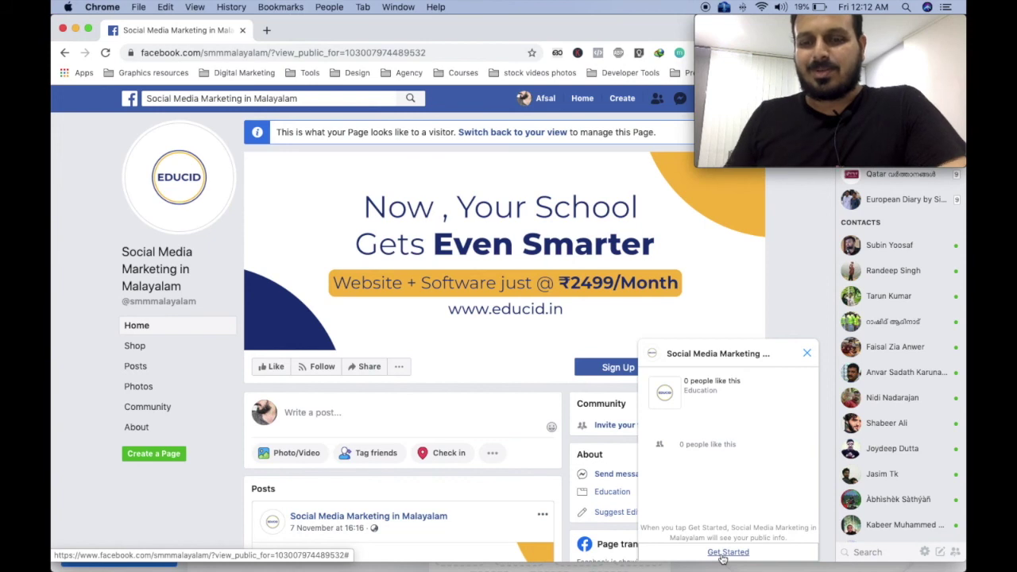
Send Get Started in the chat, check the reply notification, then reopen the page chat.
click(725, 554)
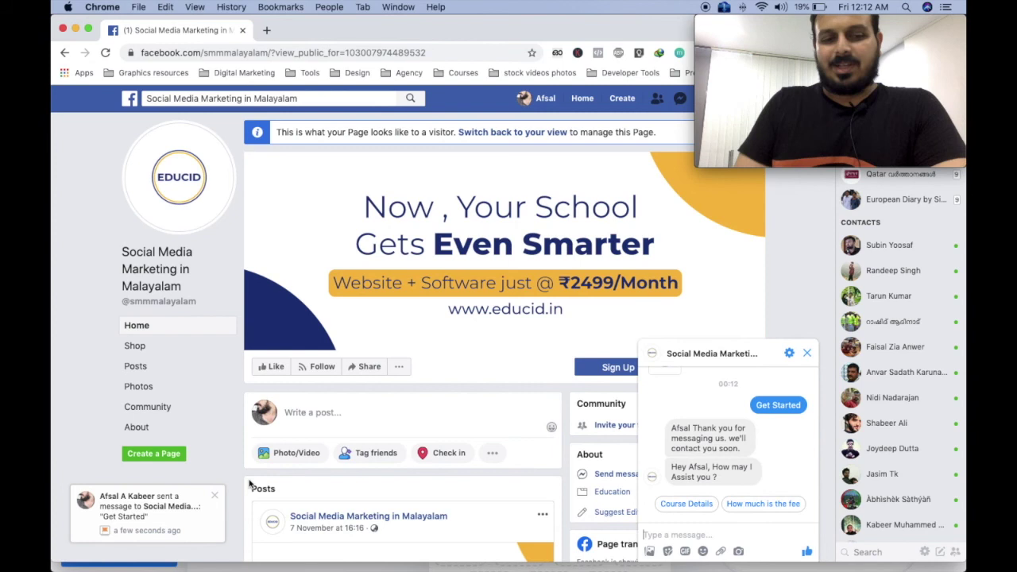
click(202, 500)
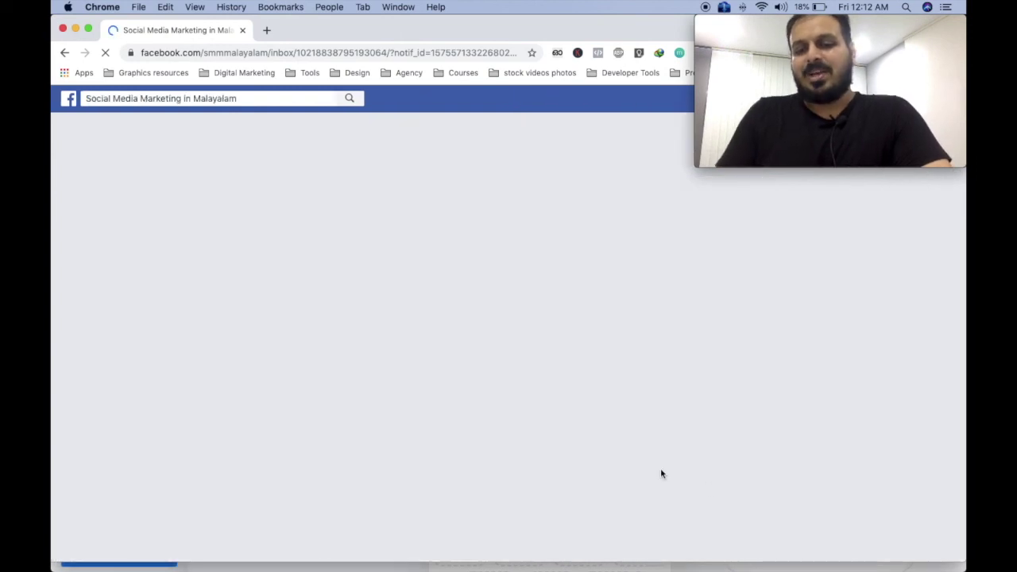
click(64, 54)
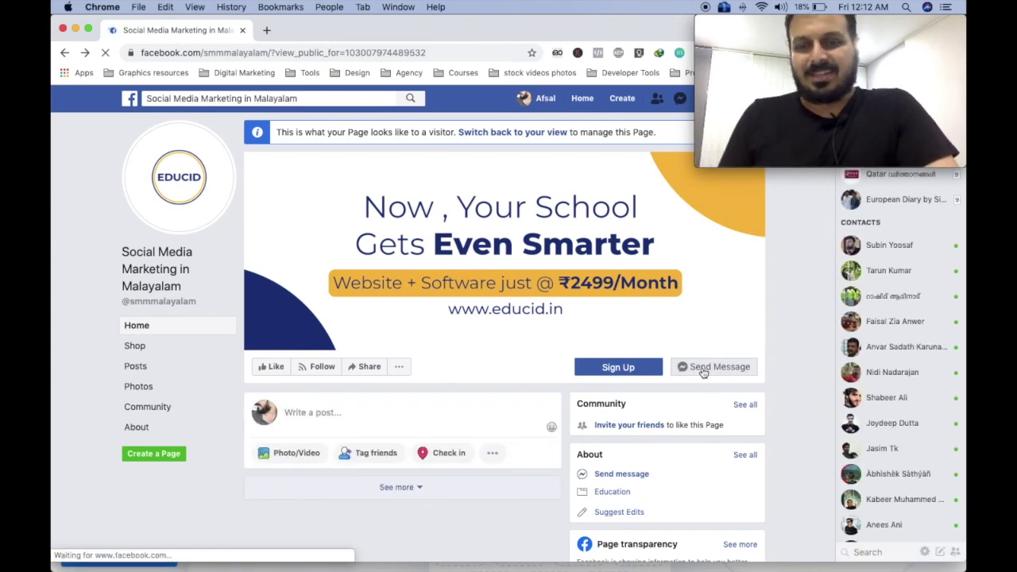
click(704, 373)
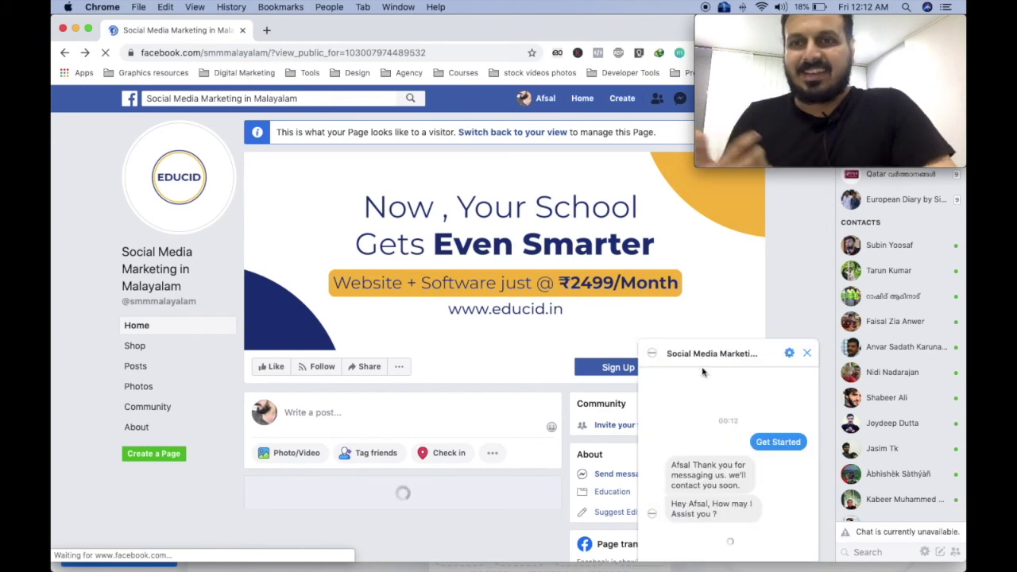